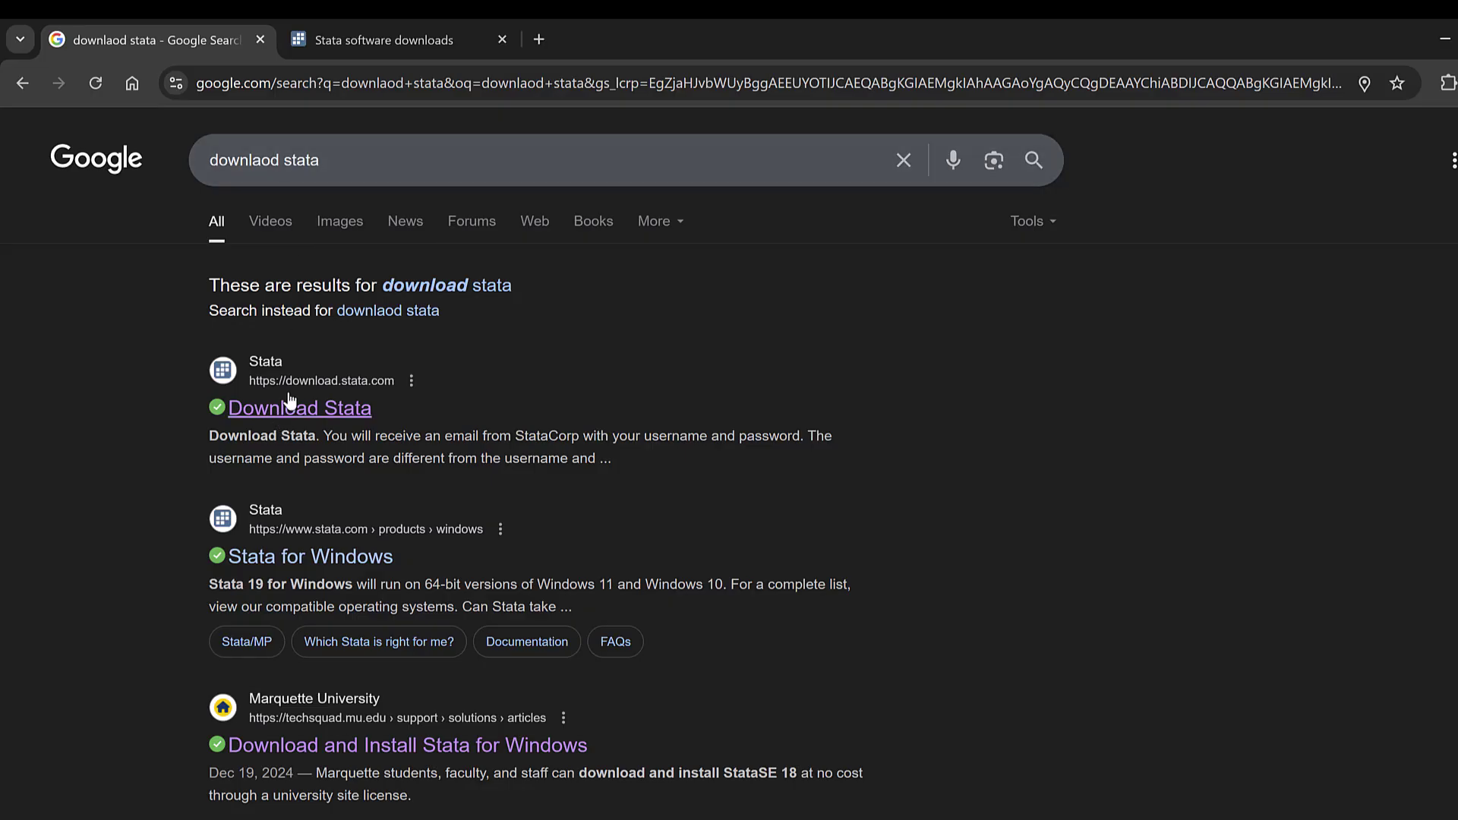
# Open the Download Stata result in a new tab and review its username, password and serial-number login form.
pyautogui.rightClick(274, 413)
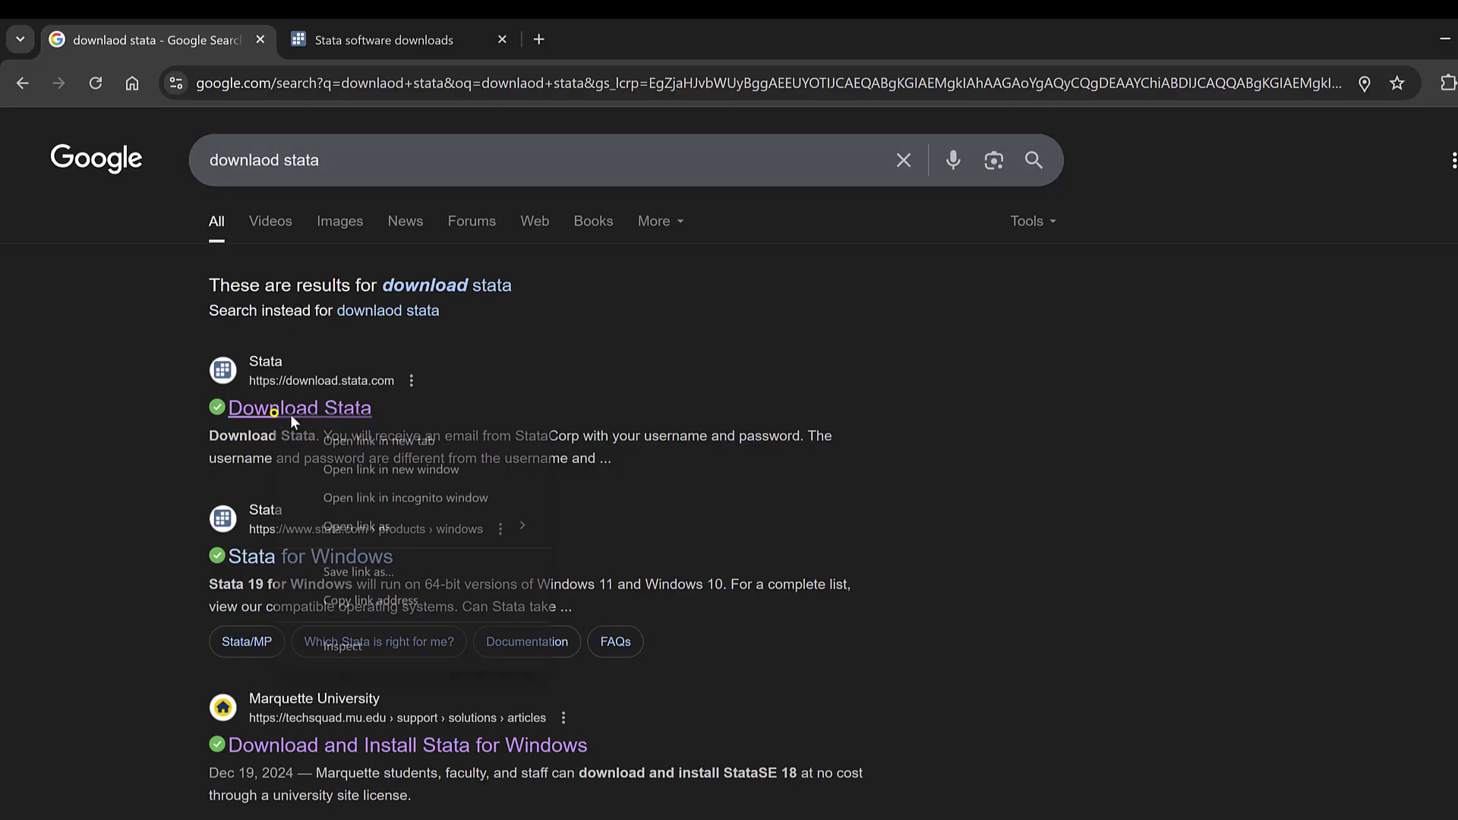
pyautogui.click(335, 441)
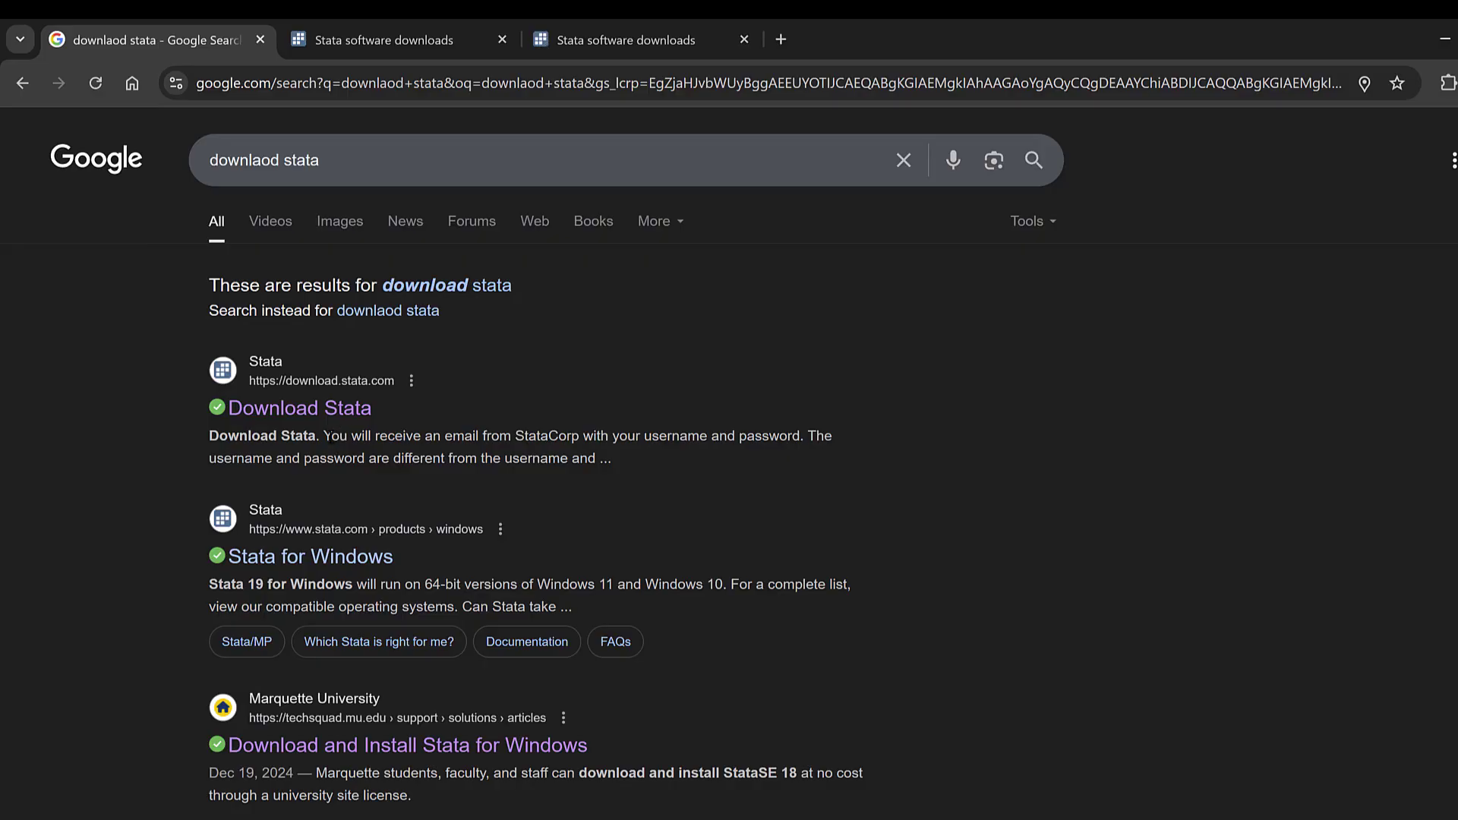
pyautogui.click(607, 25)
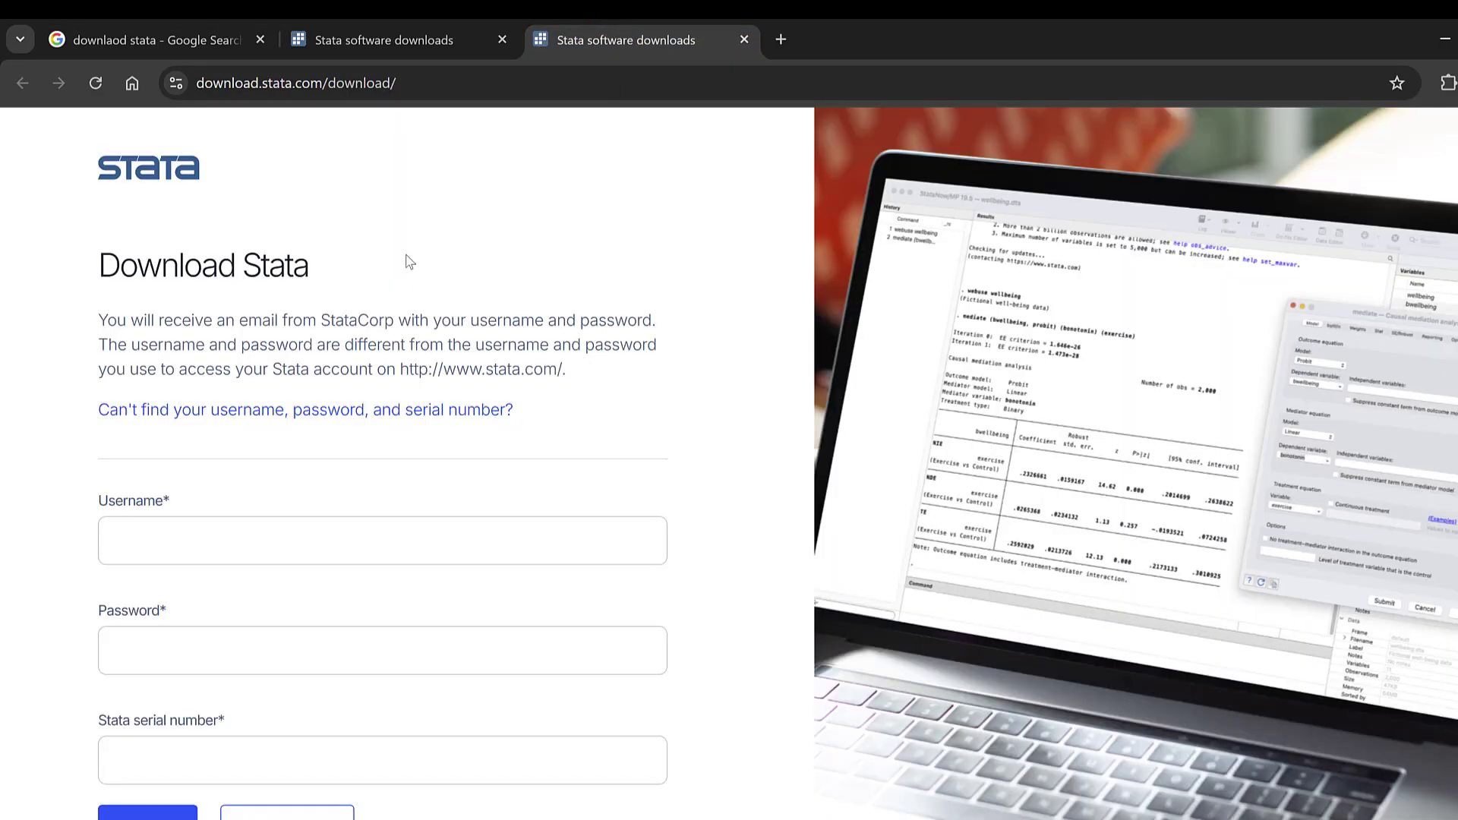
pyautogui.scroll(-2, 175, 395)
pyautogui.scroll(2, 286, 267)
pyautogui.scroll(-2, 152, 521)
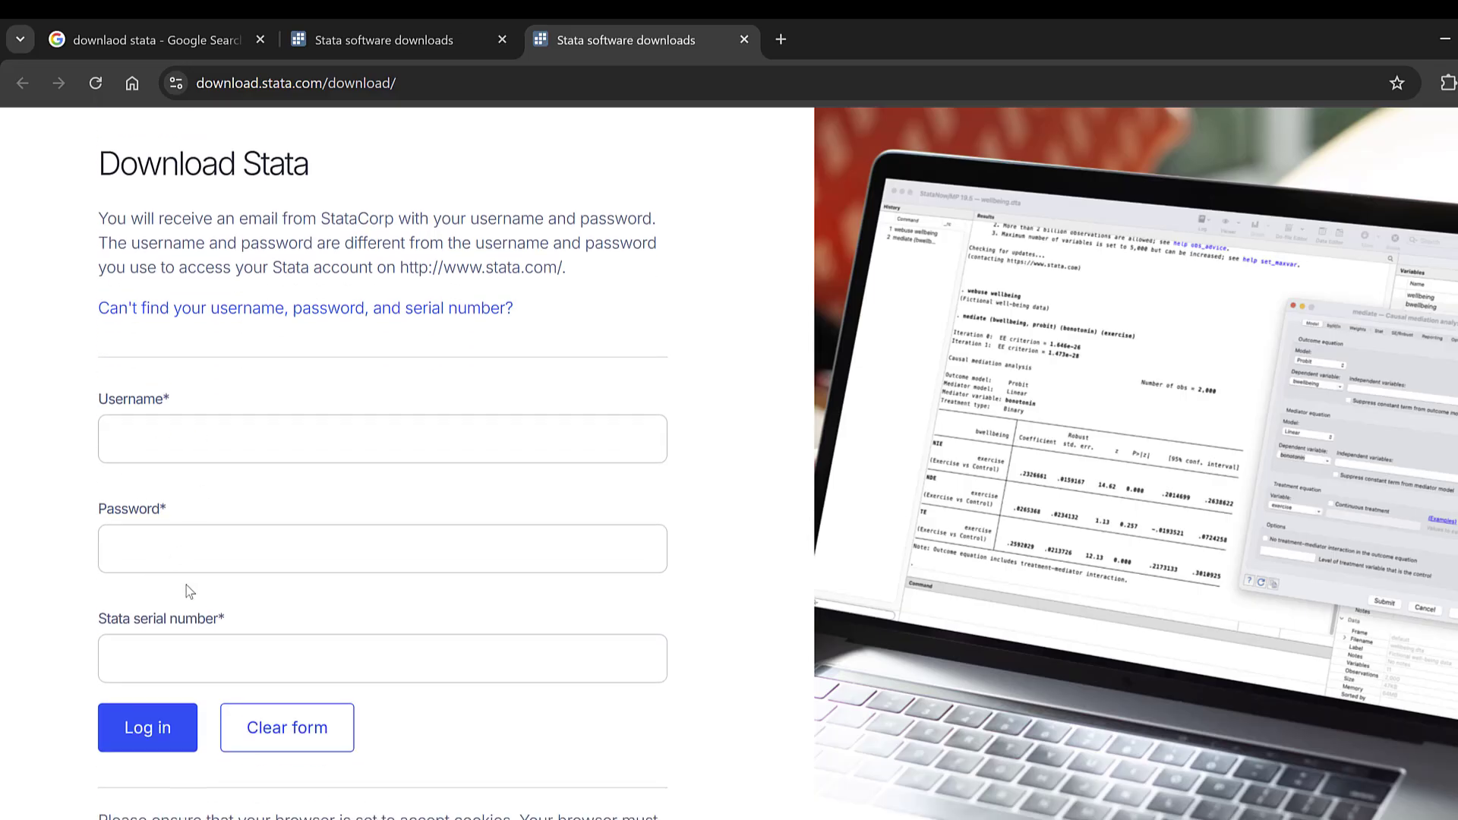
pyautogui.scroll(-2, 189, 592)
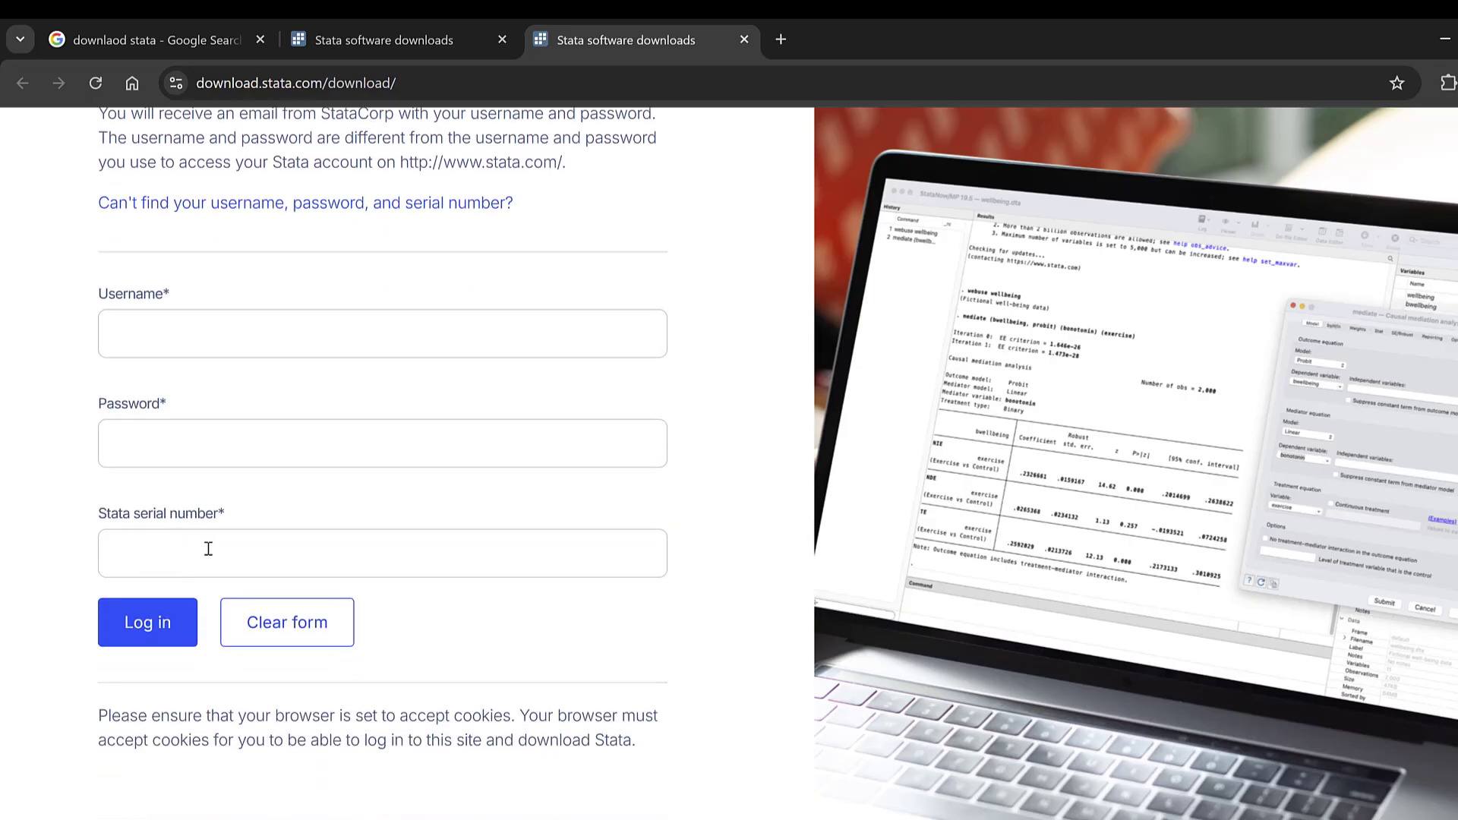
pyautogui.scroll(3, 173, 442)
pyautogui.scroll(-2, 176, 349)
pyautogui.scroll(4, 273, 483)
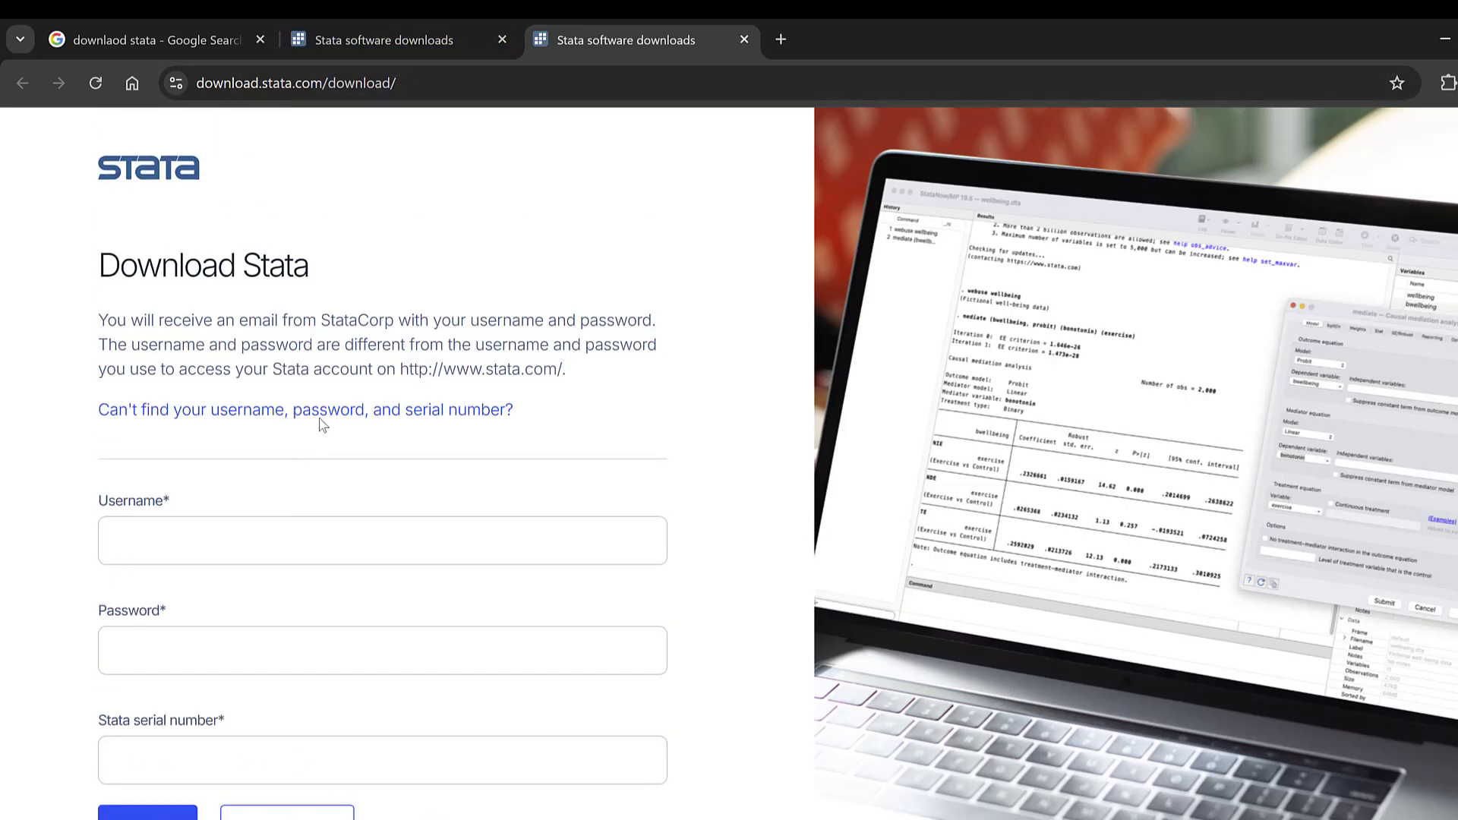
# Return to the Stata software downloads tab, then place the Stata 18 64.exe installer on the desktop.
pyautogui.click(393, 38)
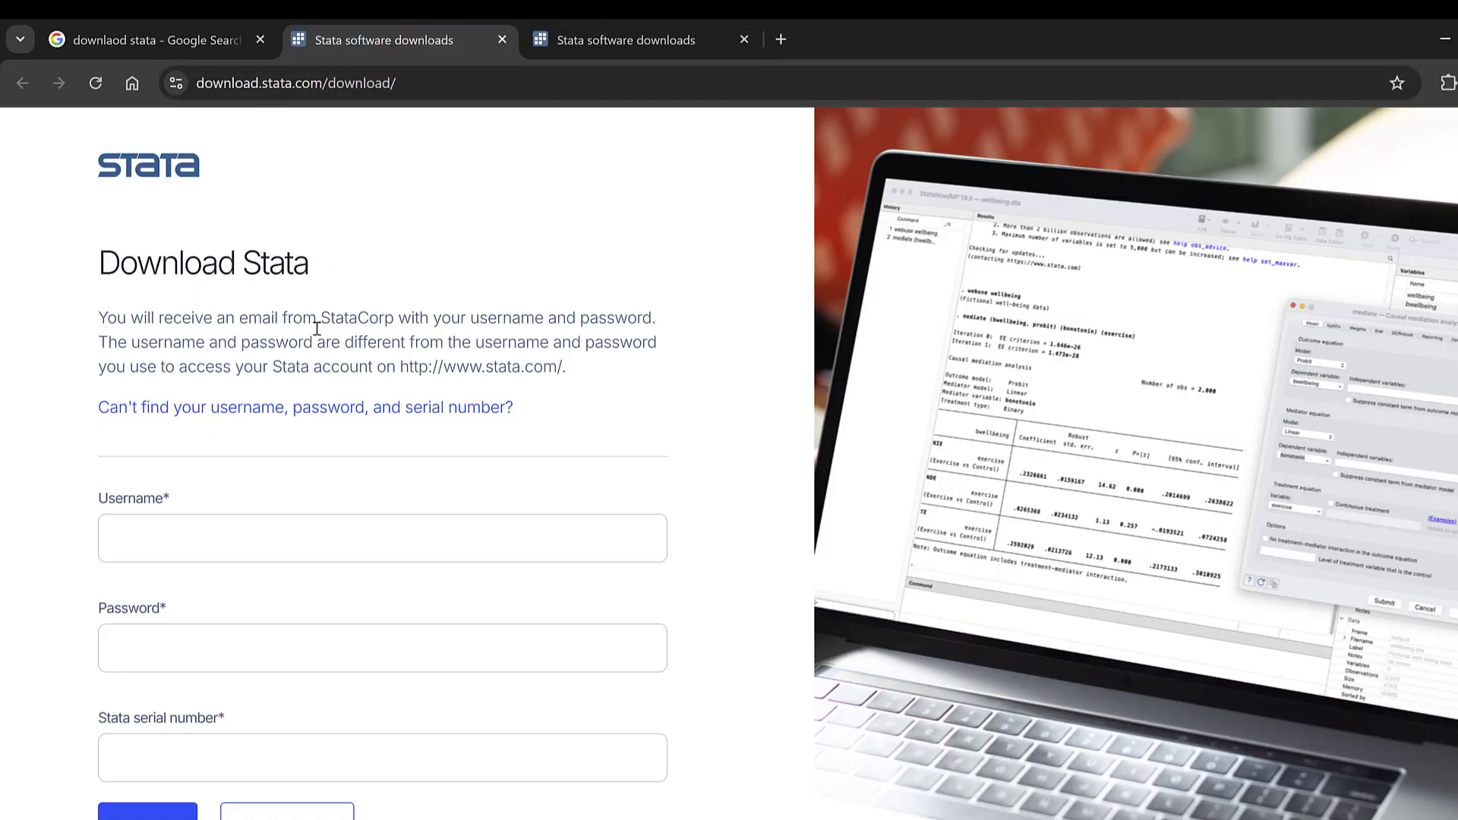
pyautogui.scroll(-3, 251, 338)
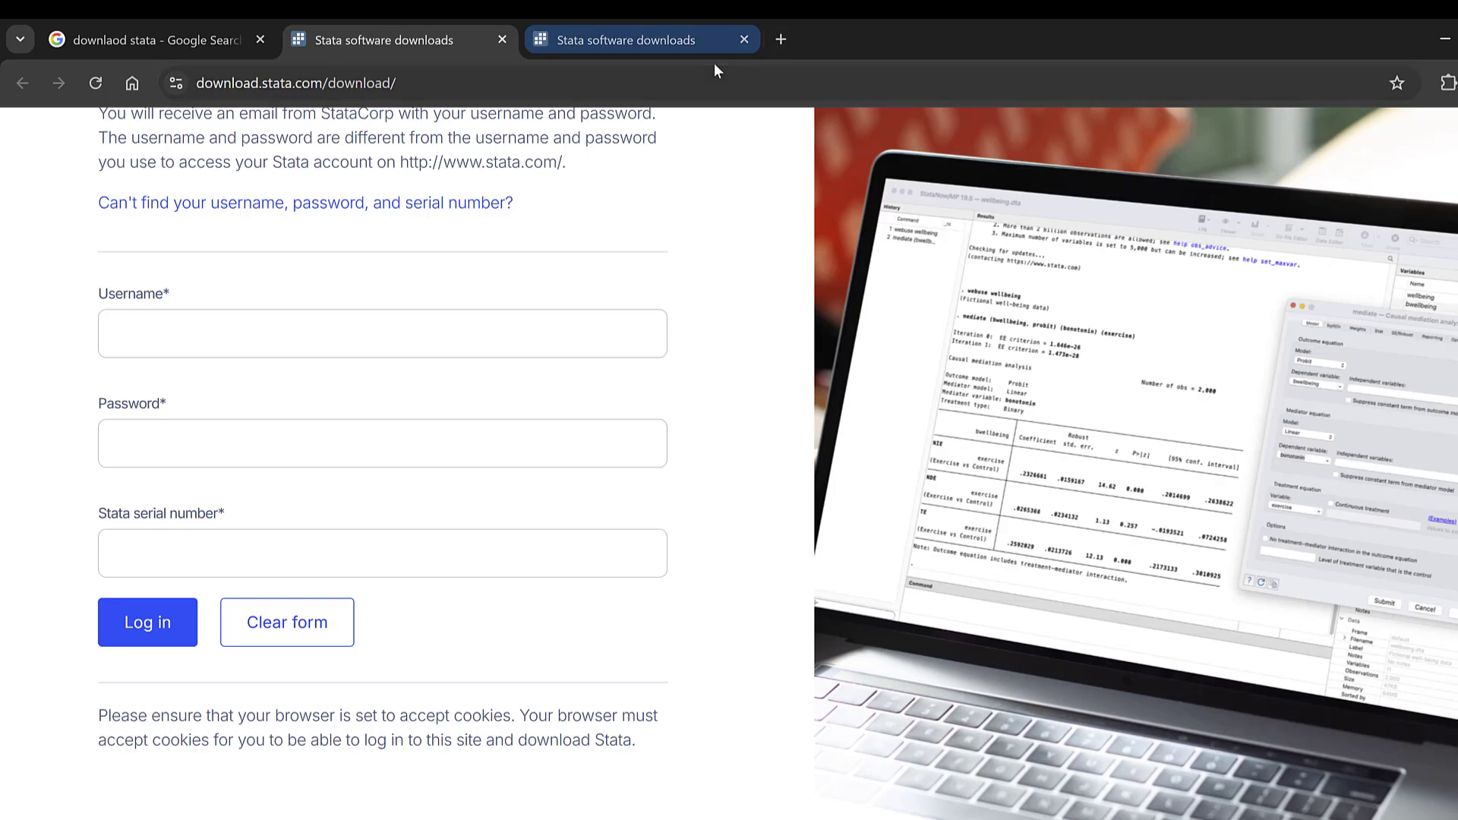
pyautogui.scroll(1, 467, 221)
pyautogui.scroll(3, 425, 223)
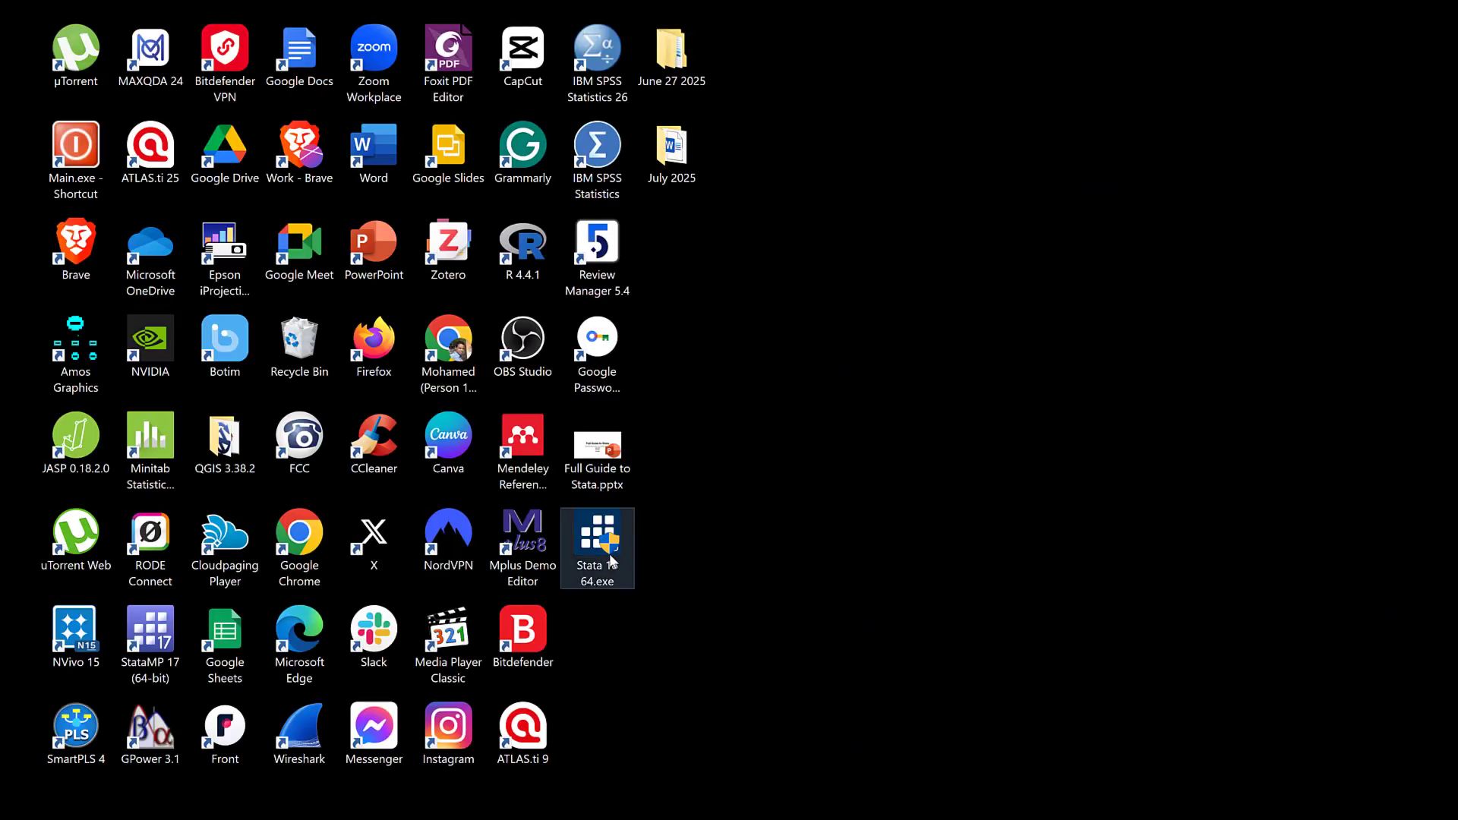
pyautogui.moveTo(612, 562); pyautogui.dragTo(744, 292)
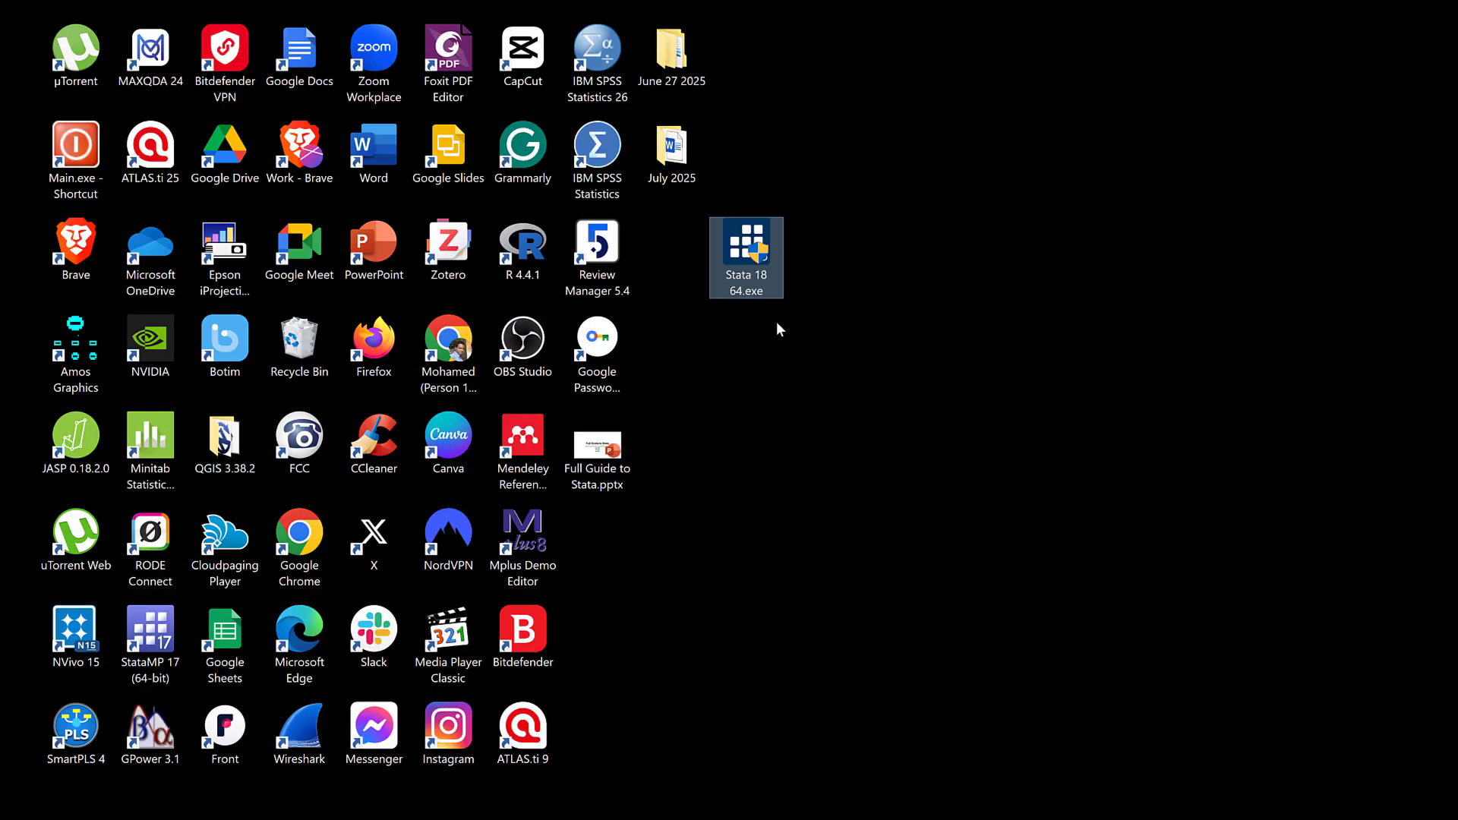
# Launch the Stata 18 64.exe installer from the desktop to reach the Stata18 InstallShield welcome page.
pyautogui.doubleClick(756, 278)
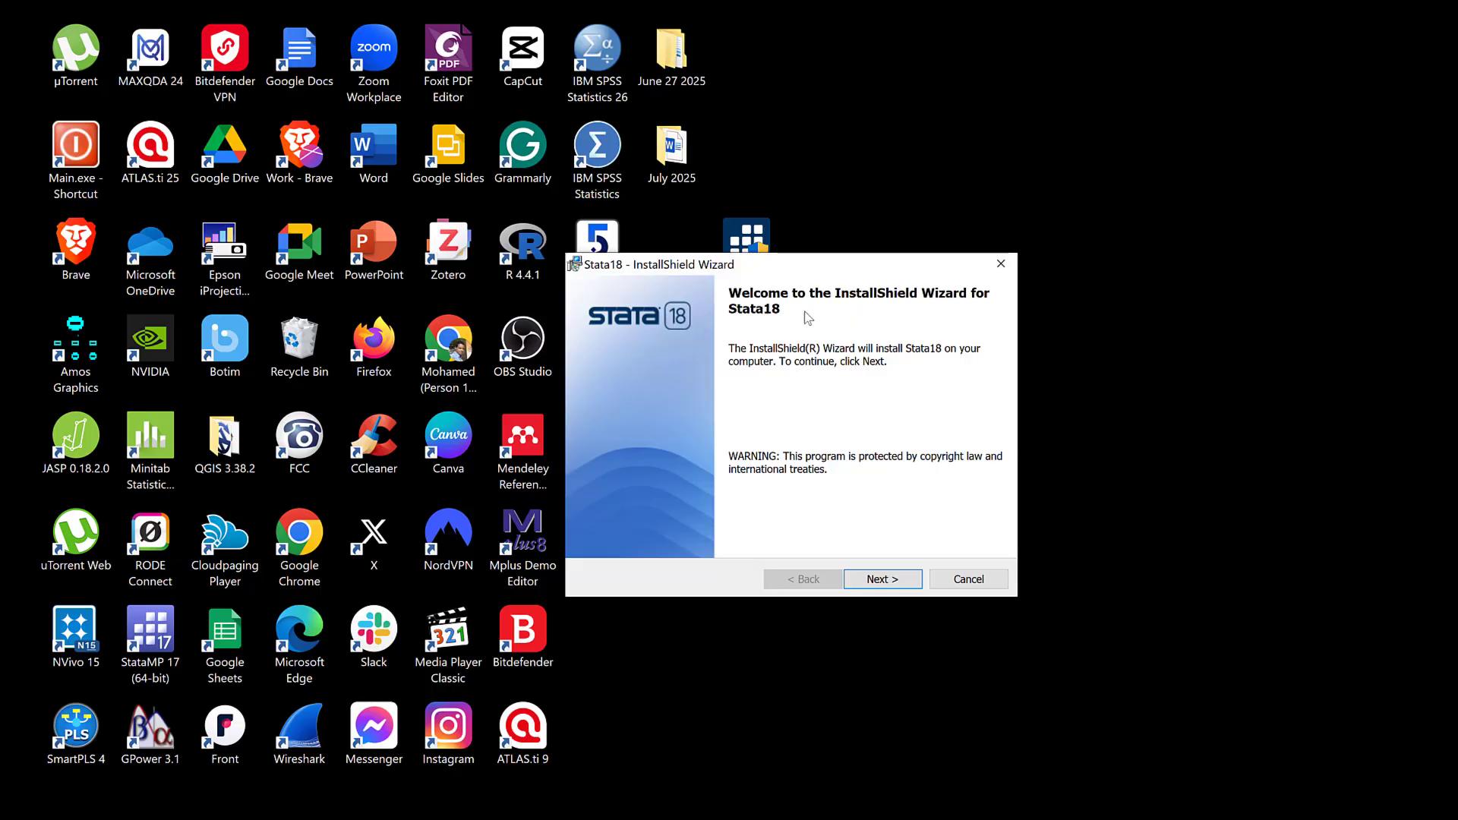
# Accept the Stata 18 license agreement and keep the default customer information.
pyautogui.click(898, 582)
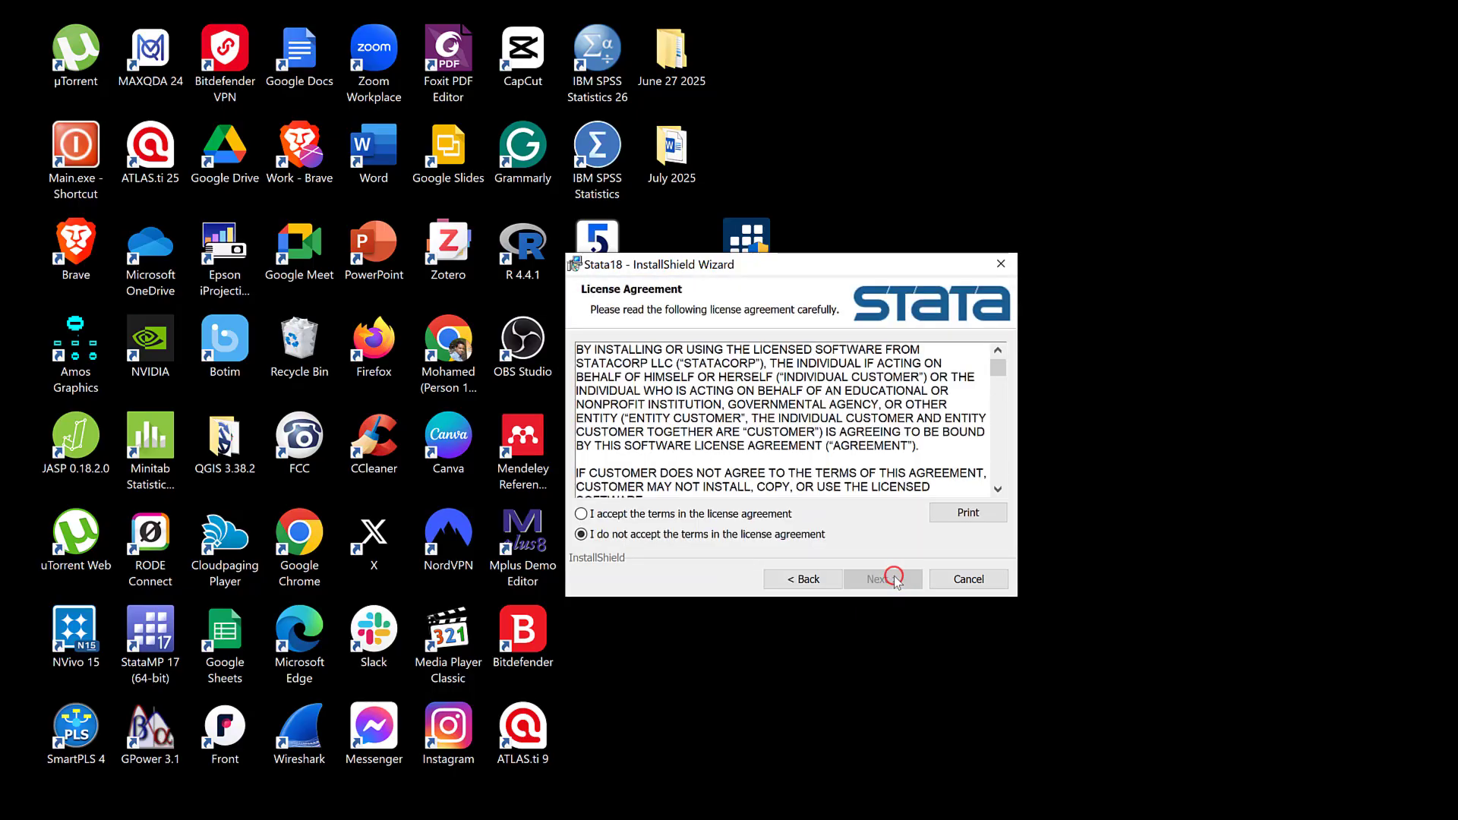
pyautogui.scroll(-5, 667, 384)
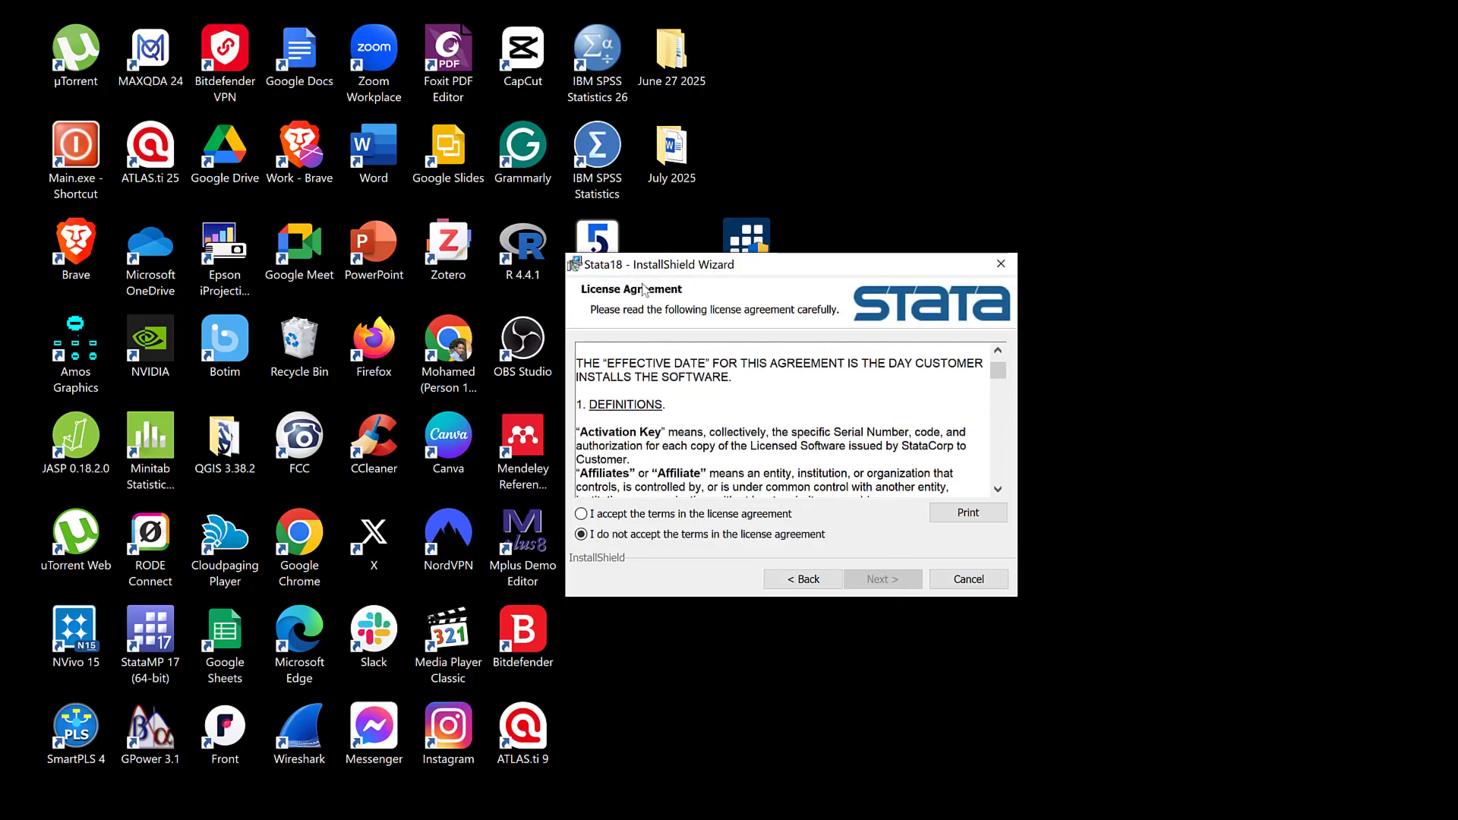
pyautogui.click(582, 516)
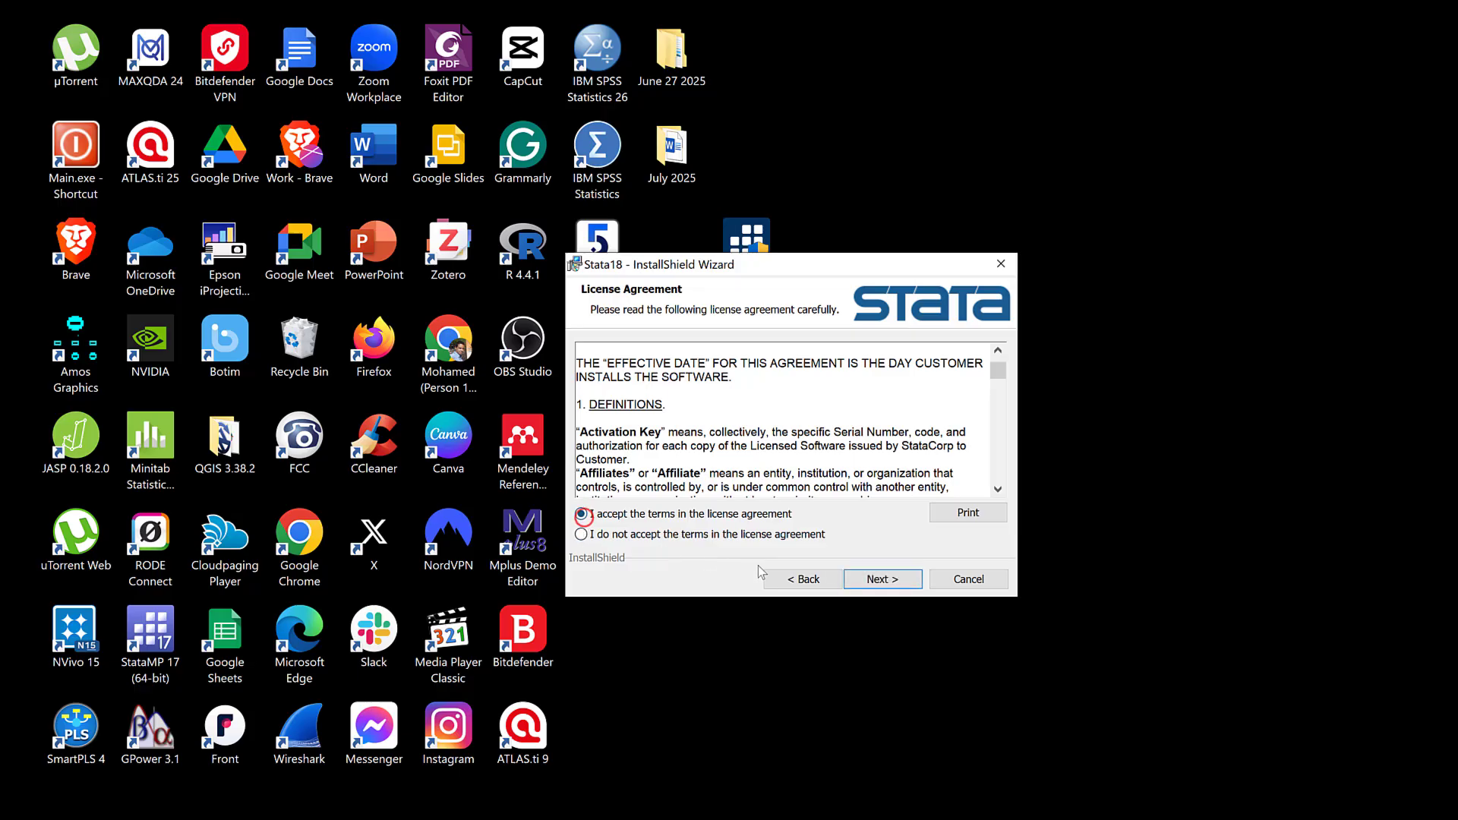
pyautogui.click(890, 579)
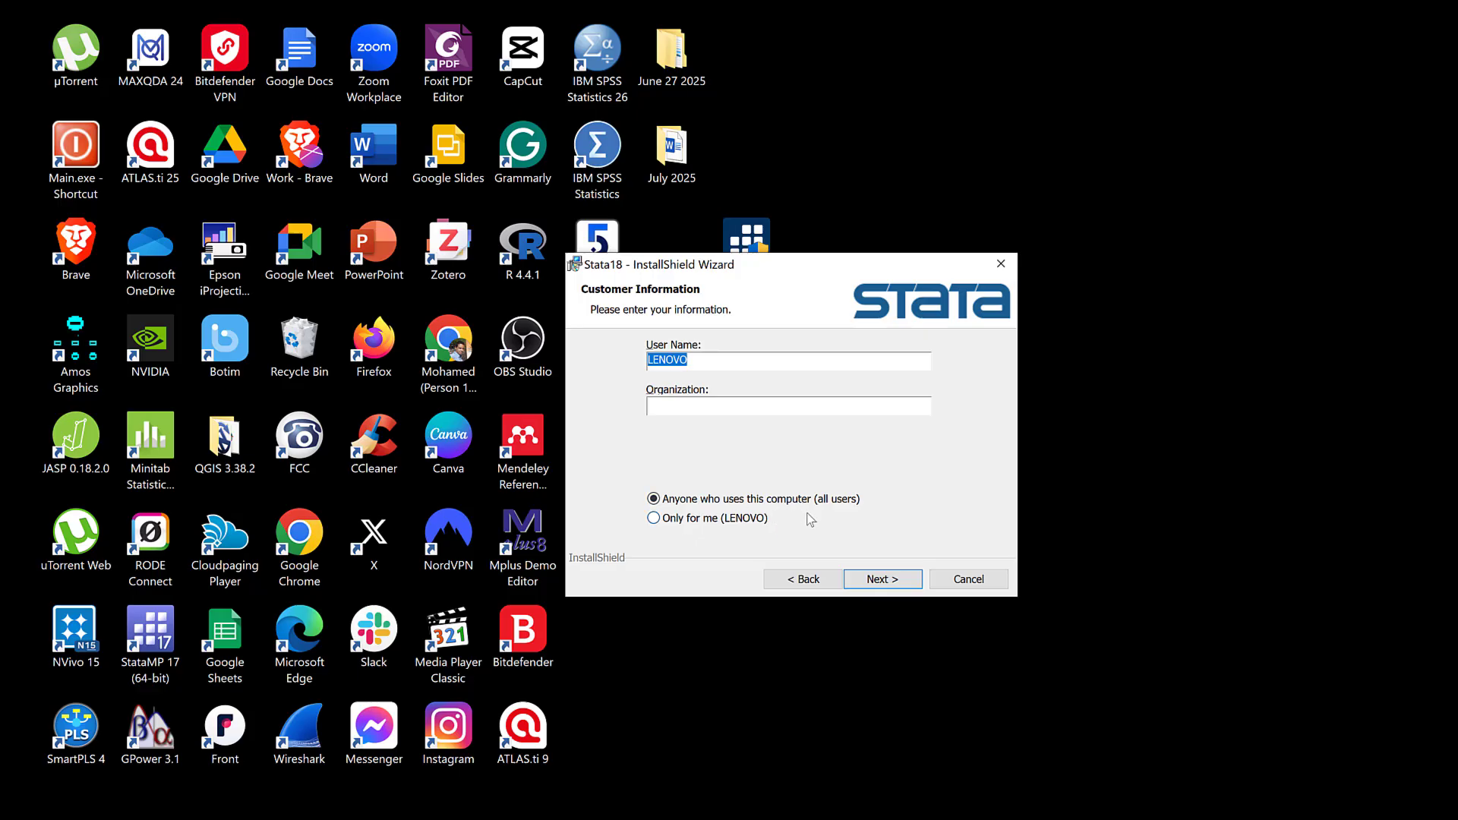
pyautogui.click(885, 580)
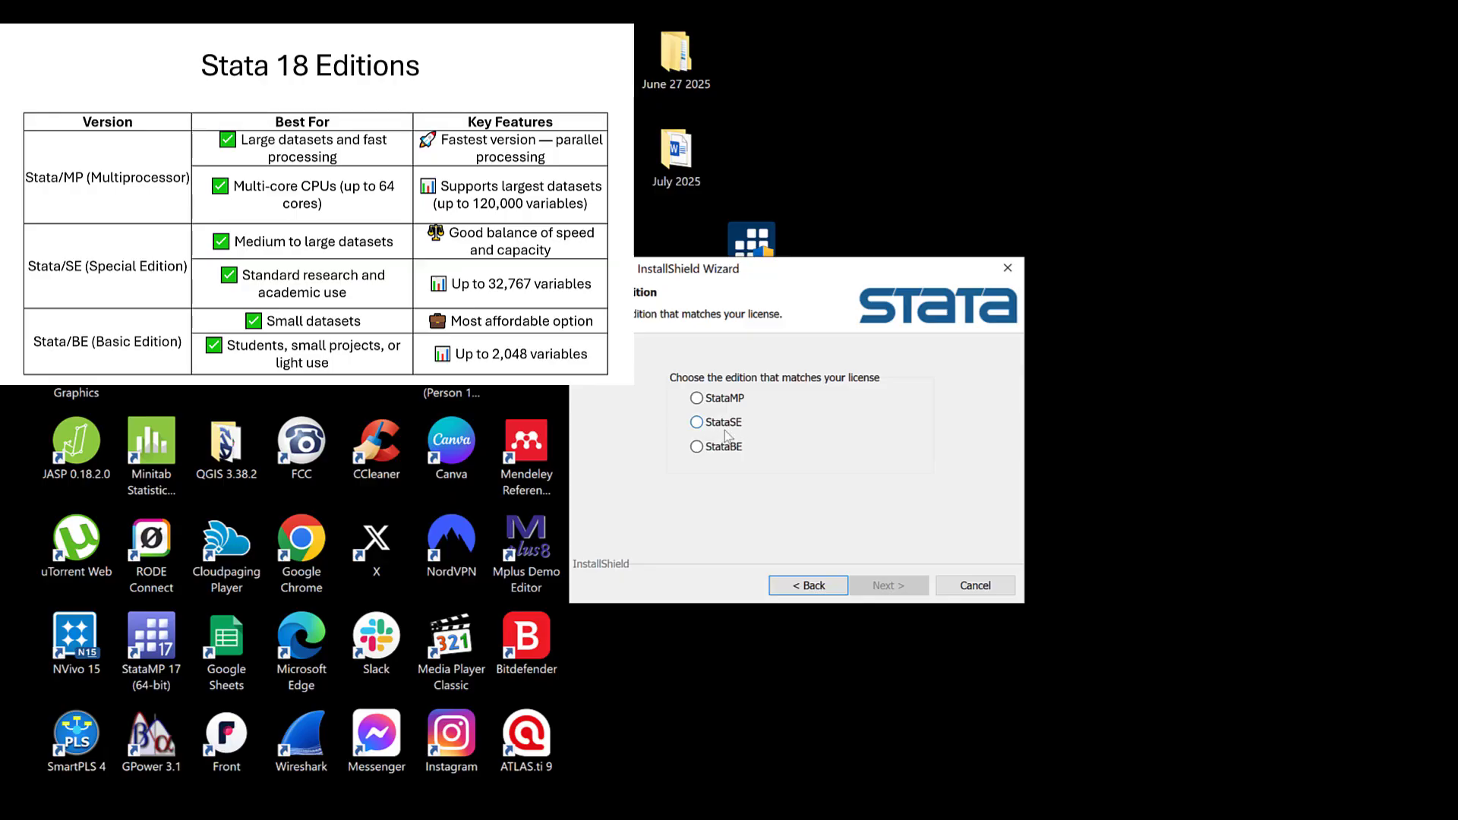
# Choose the StataMP edition and keep C:\Program Files\Stata18\ as the destination folder.
pyautogui.click(698, 398)
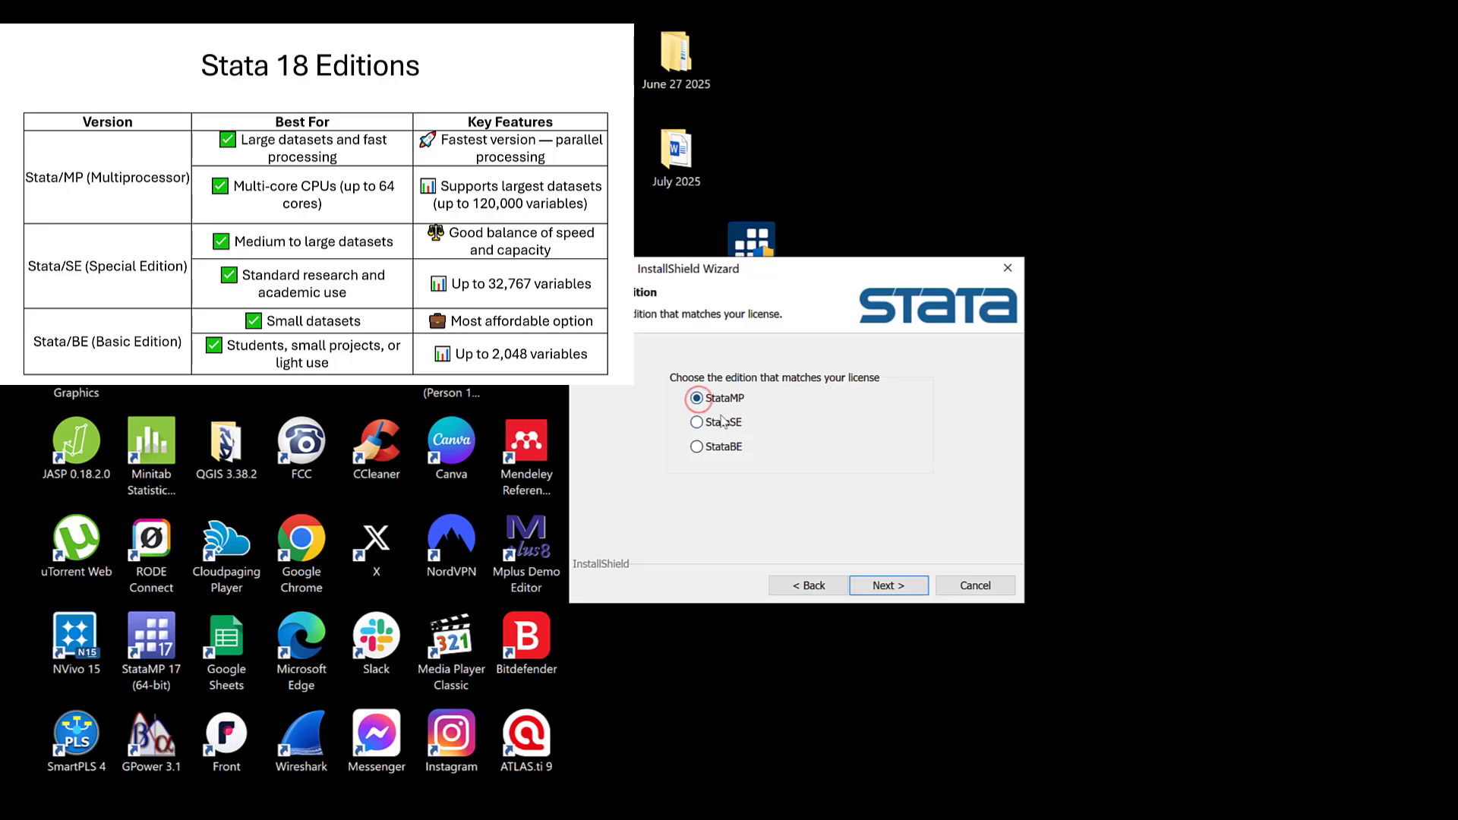
pyautogui.click(902, 585)
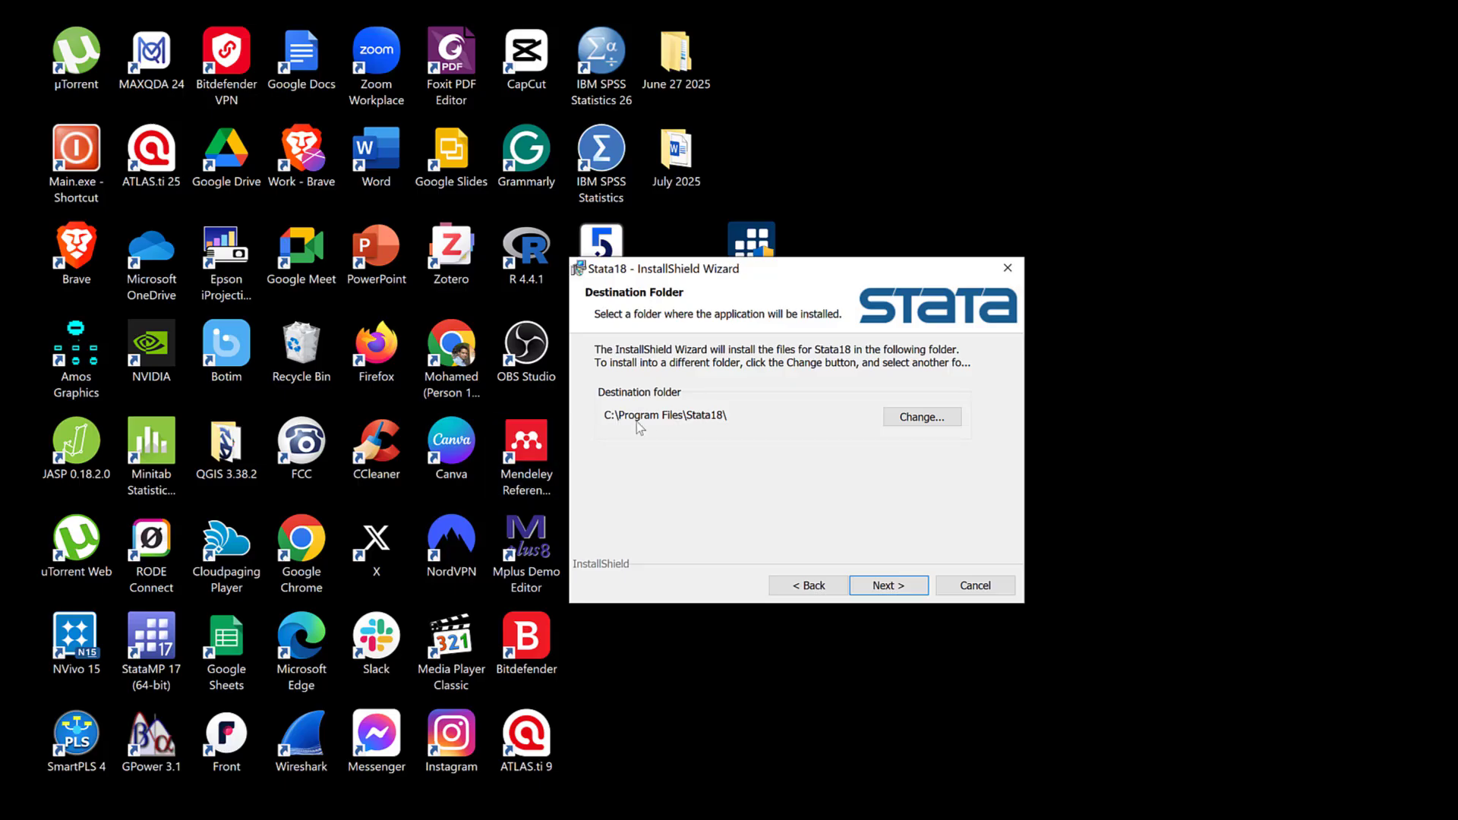
pyautogui.click(878, 586)
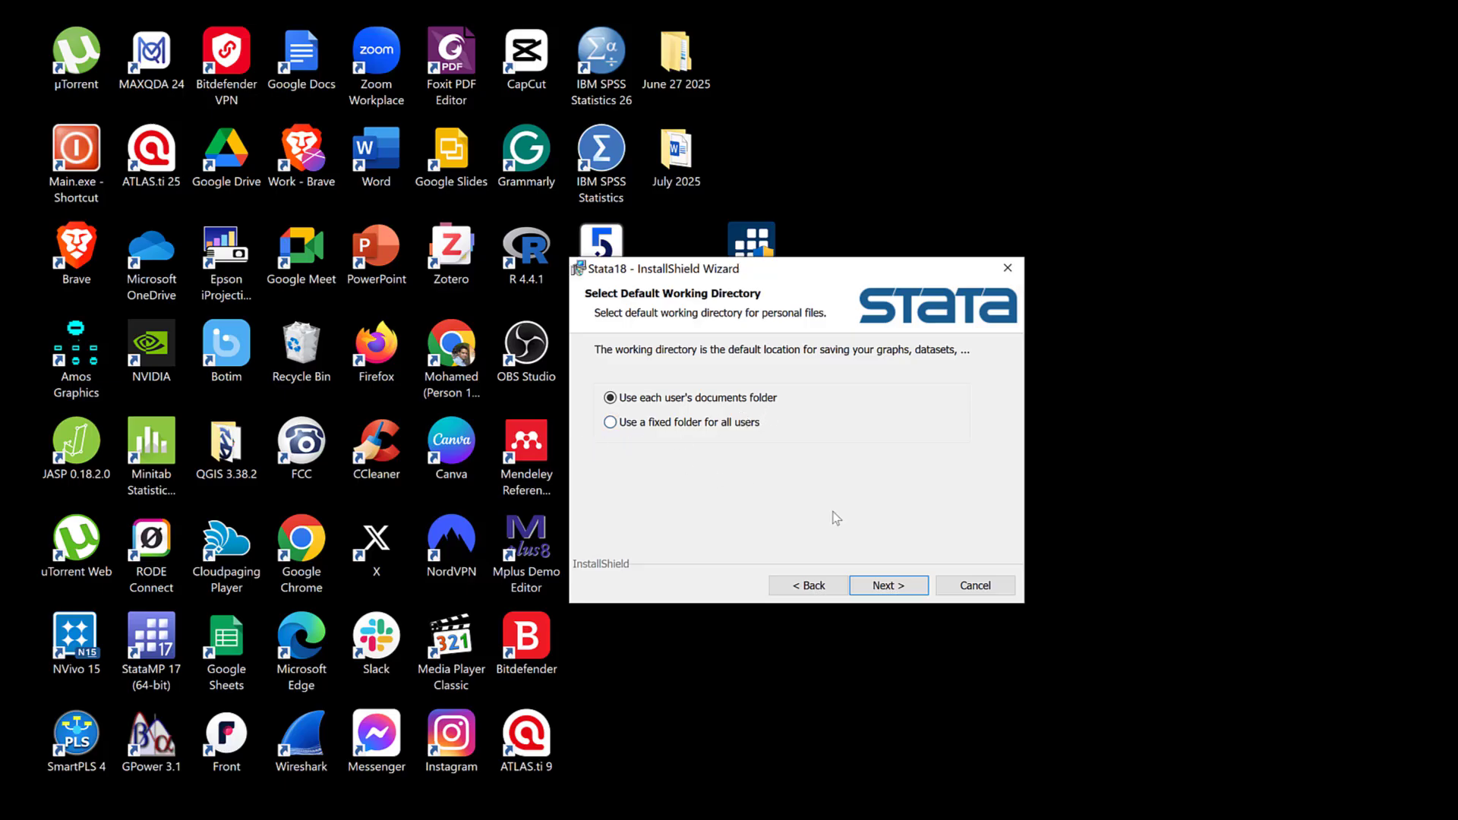
# Keep each user's documents folder as working directory and install Stata18, launching Stata/MP 18.0.
pyautogui.click(887, 587)
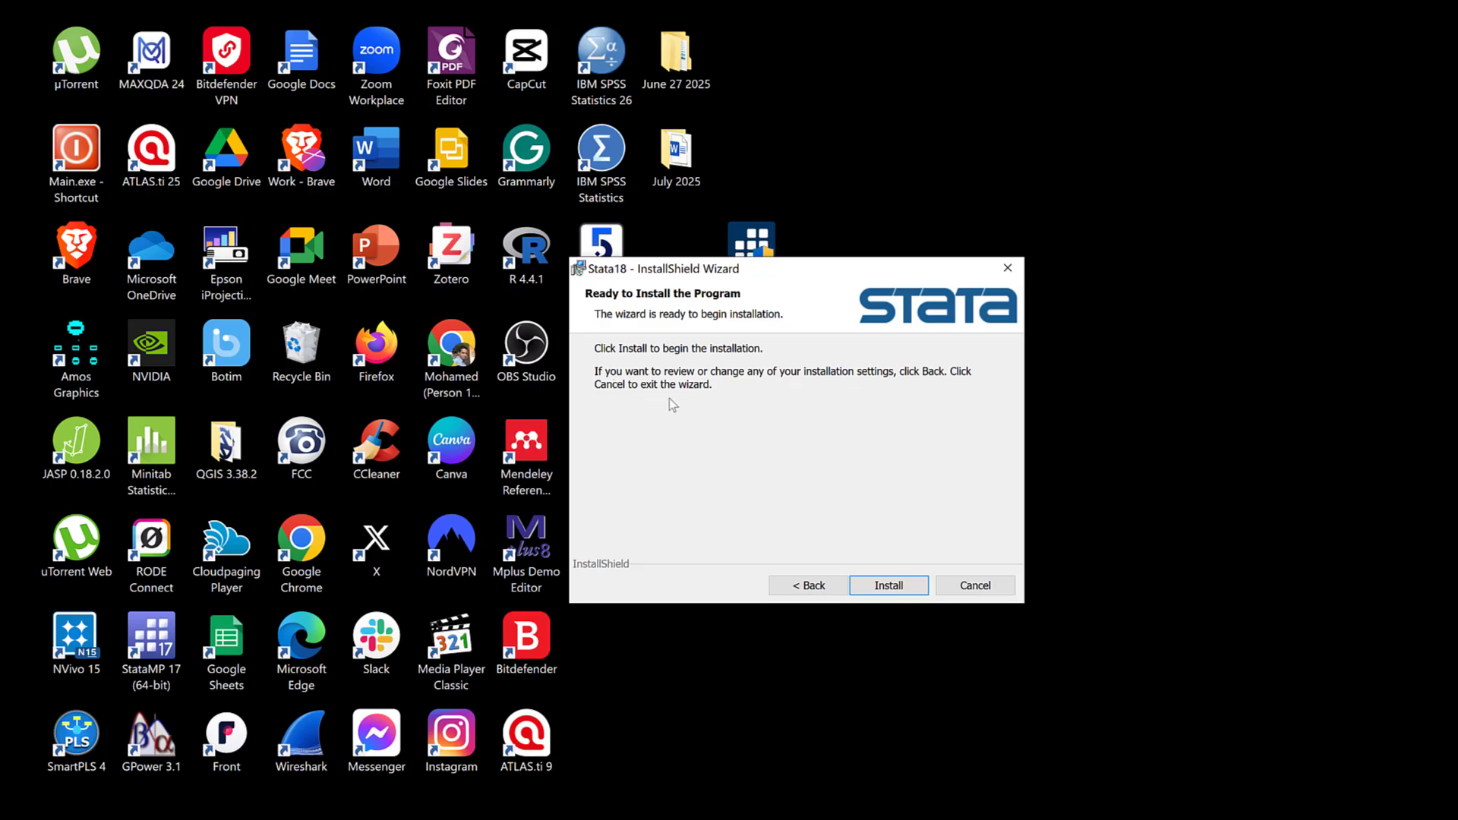
pyautogui.click(887, 586)
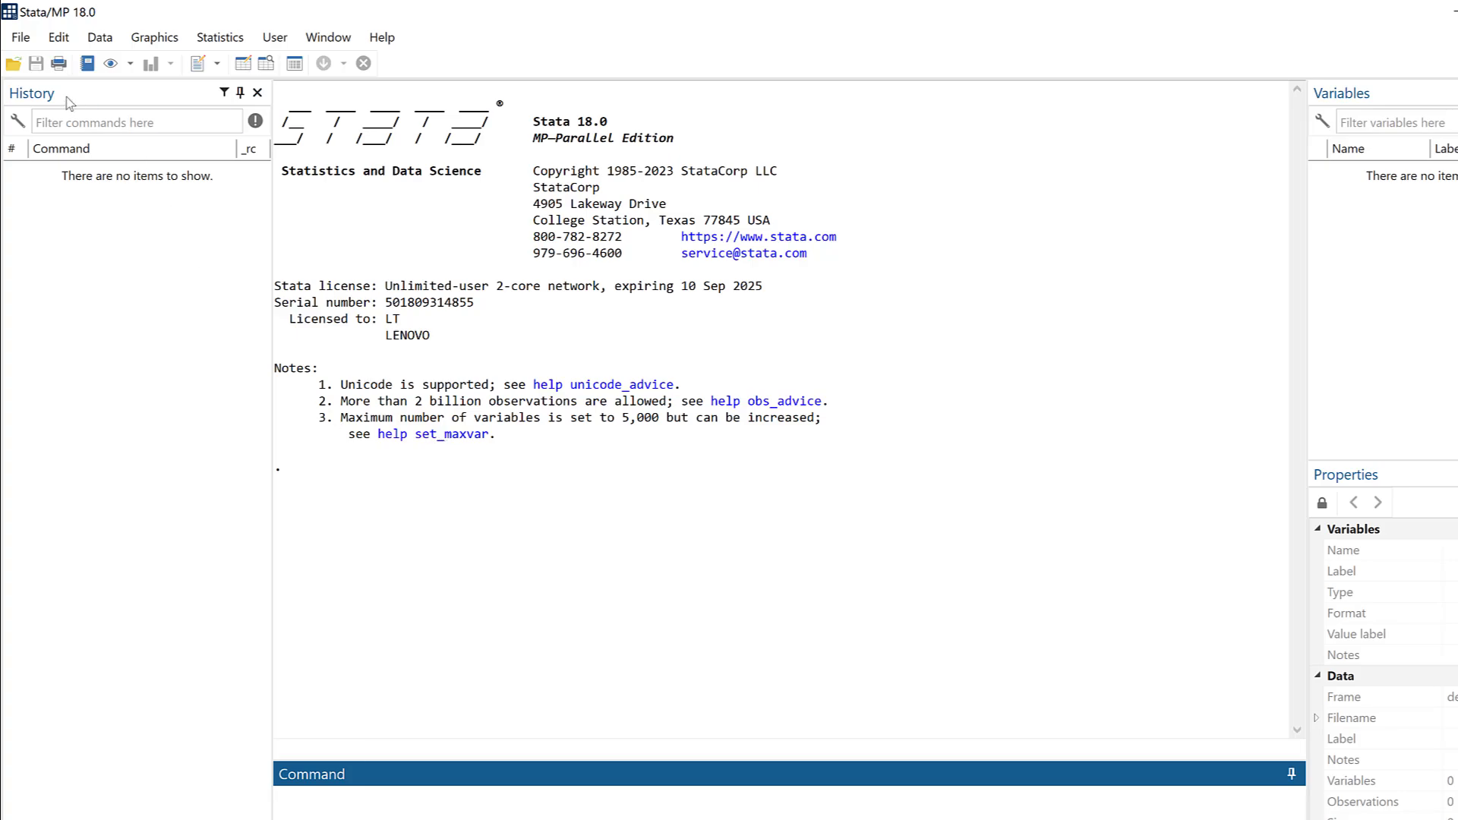
# Browse the File menu and its Import submenu.
pyautogui.click(22, 38)
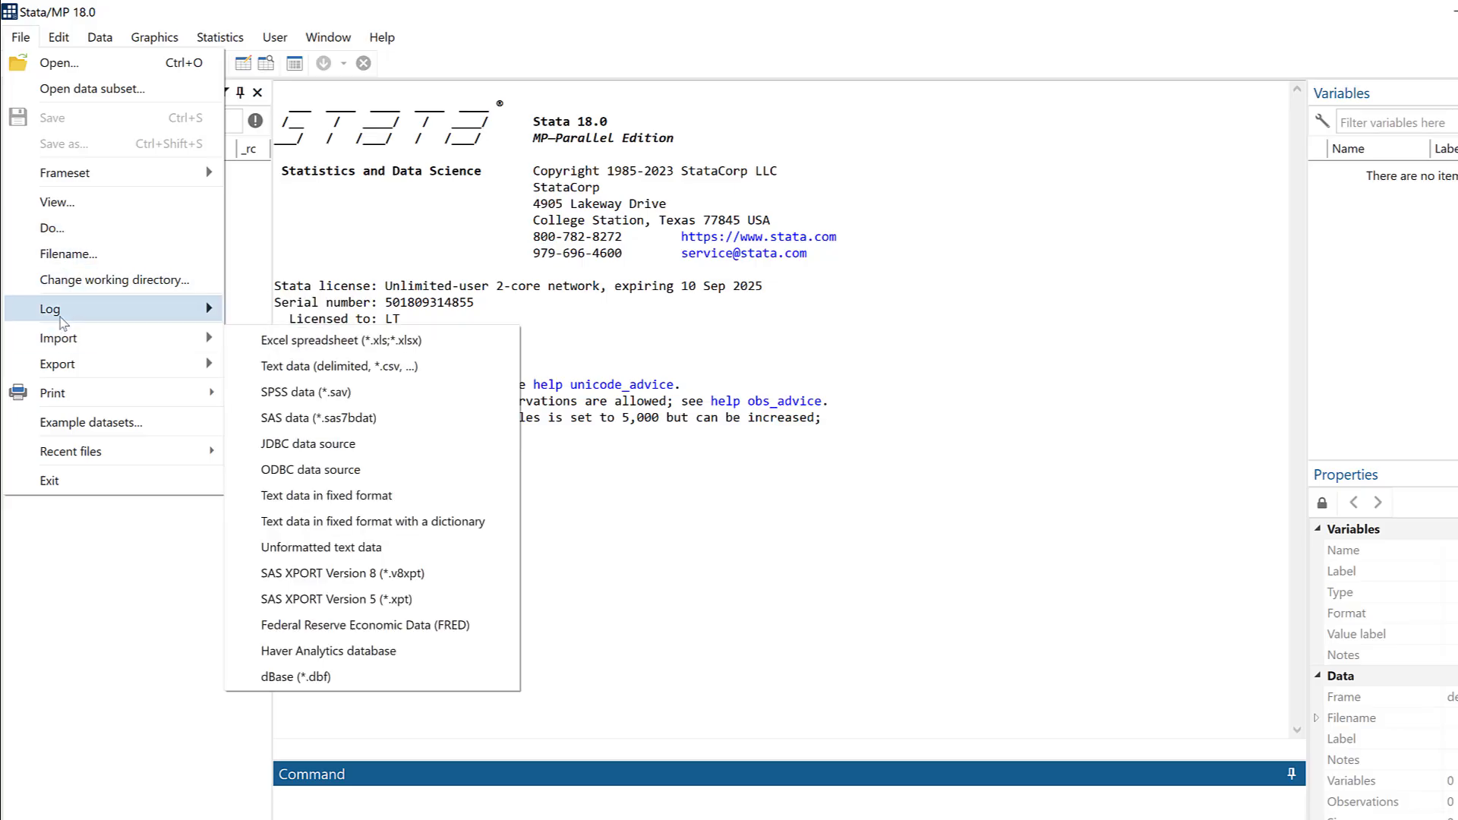
pyautogui.moveTo(60, 319)
pyautogui.moveTo(90, 345)
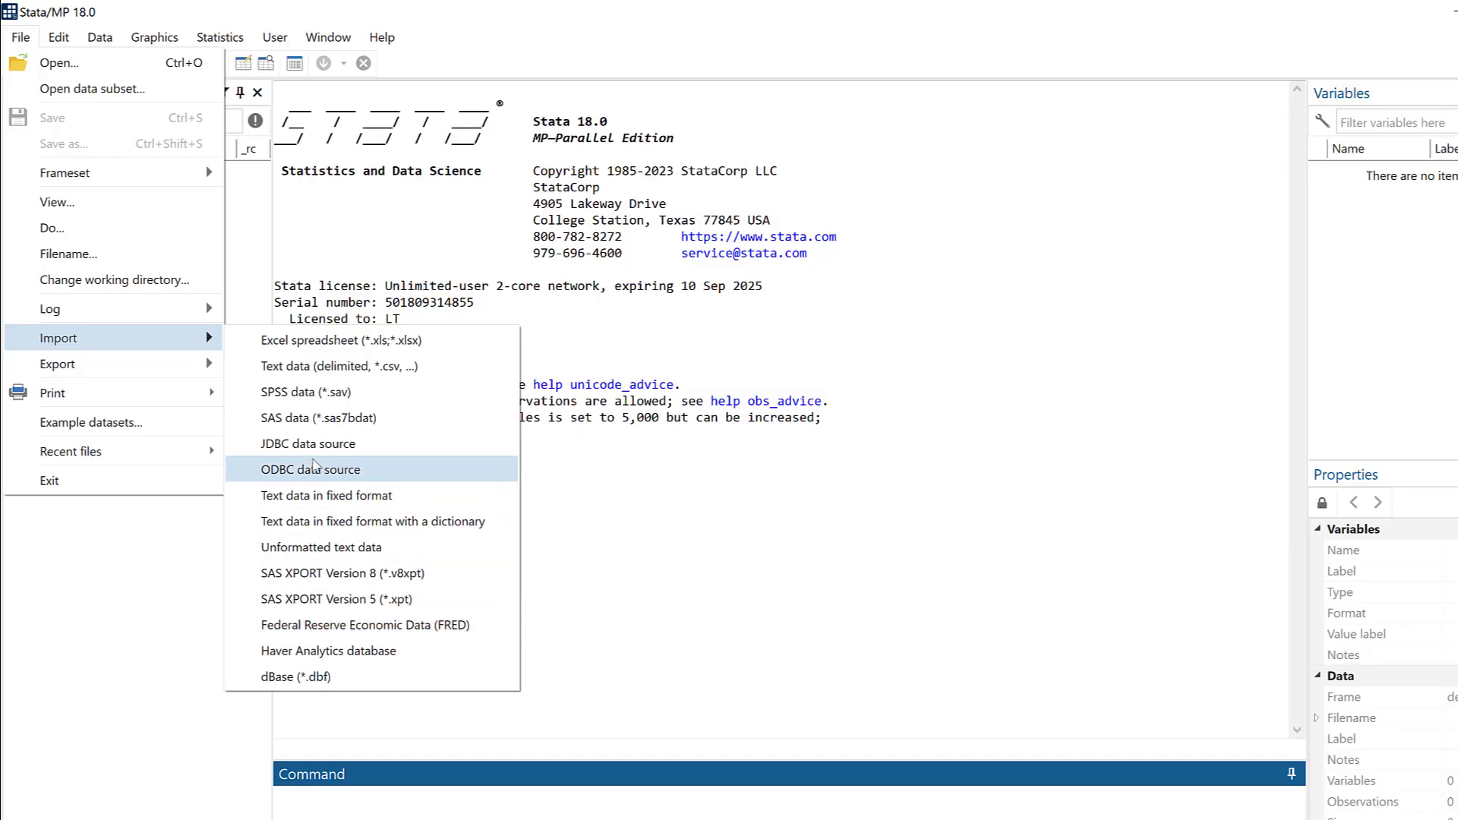
# Browse the Statistics and Window menus, then create a new Untitled Do-file Editor.
pyautogui.click(224, 40)
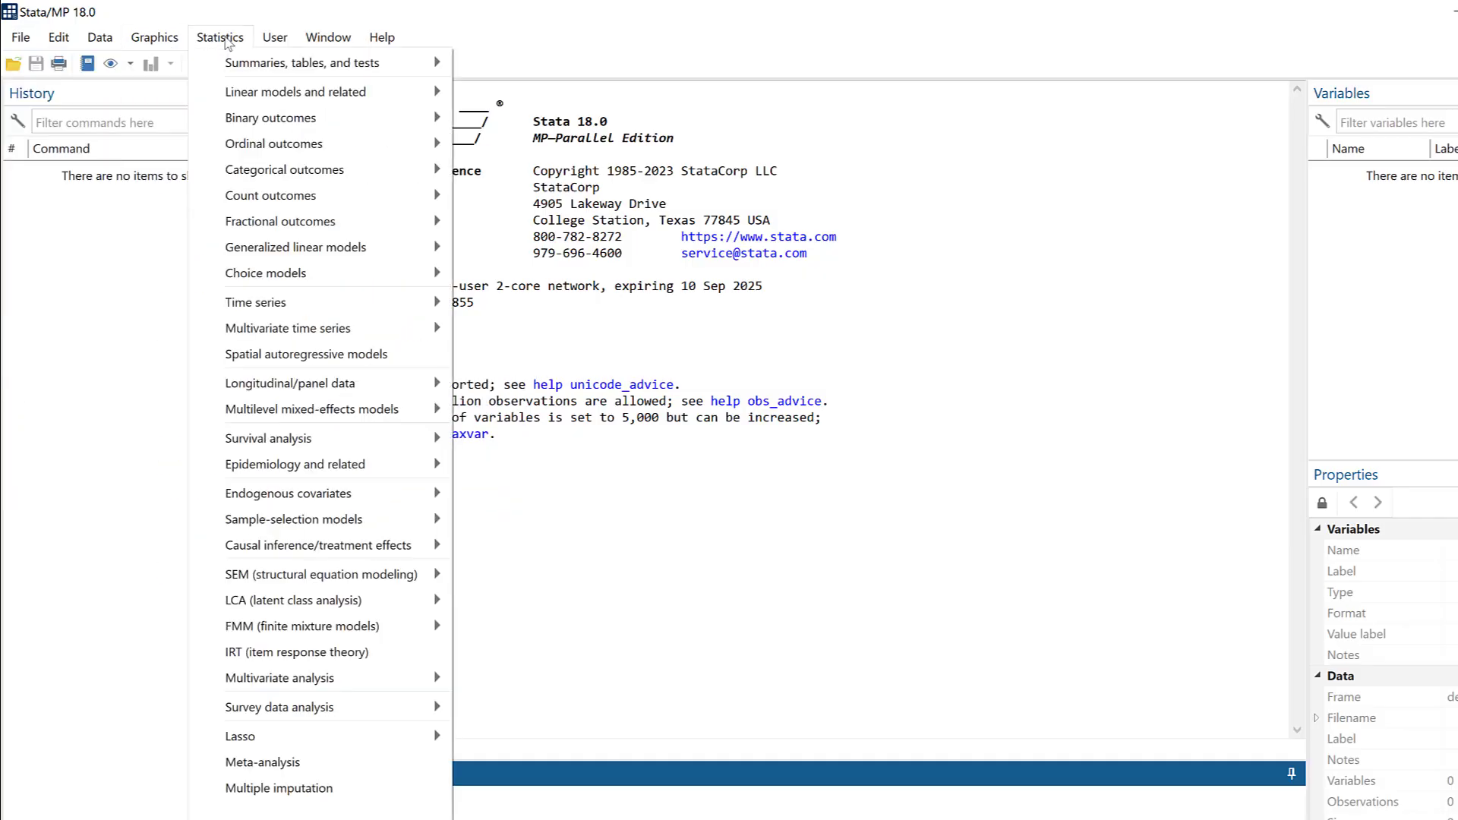
pyautogui.moveTo(313, 47)
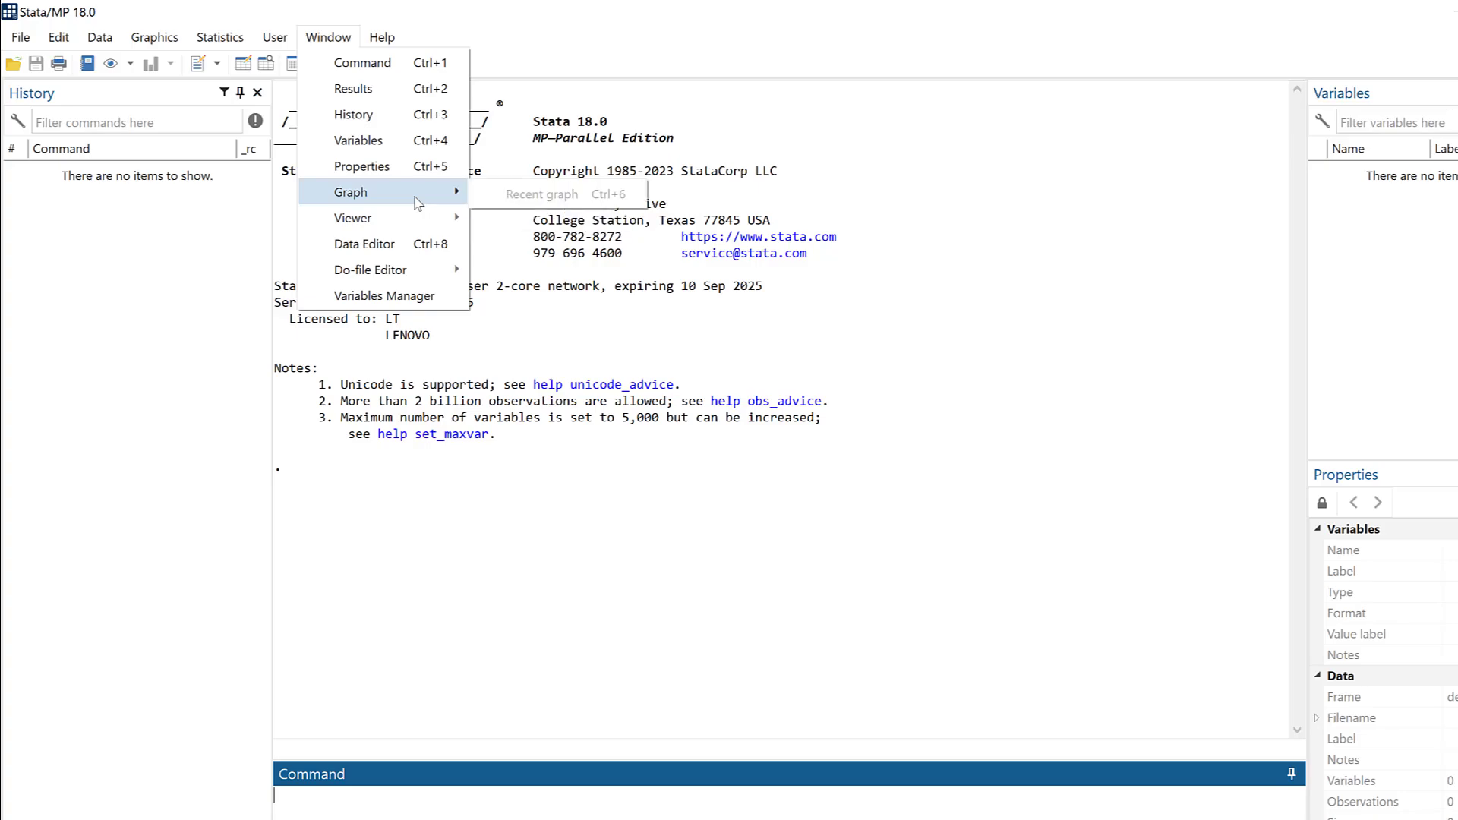
pyautogui.moveTo(419, 223)
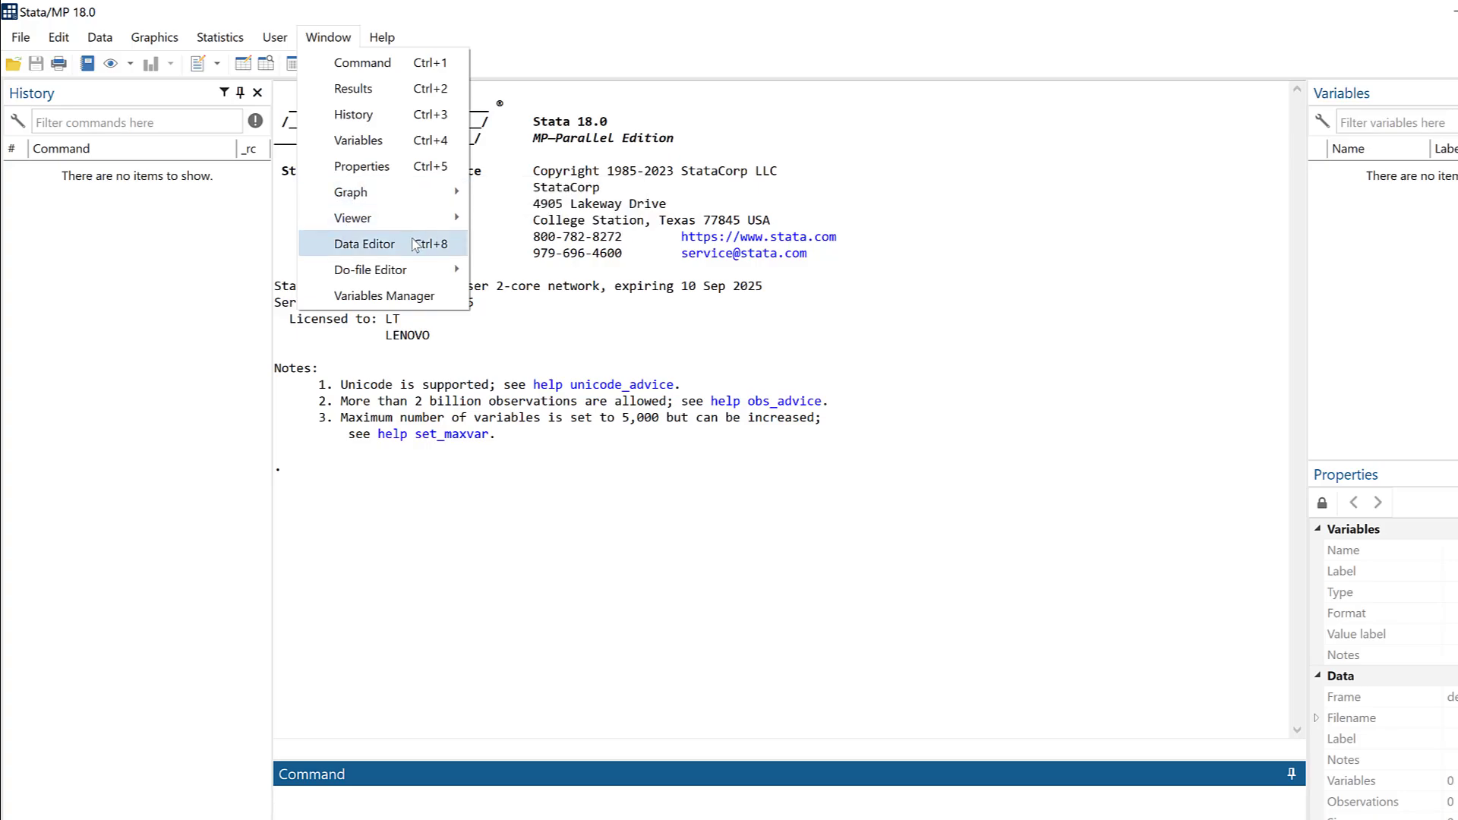
pyautogui.moveTo(410, 275)
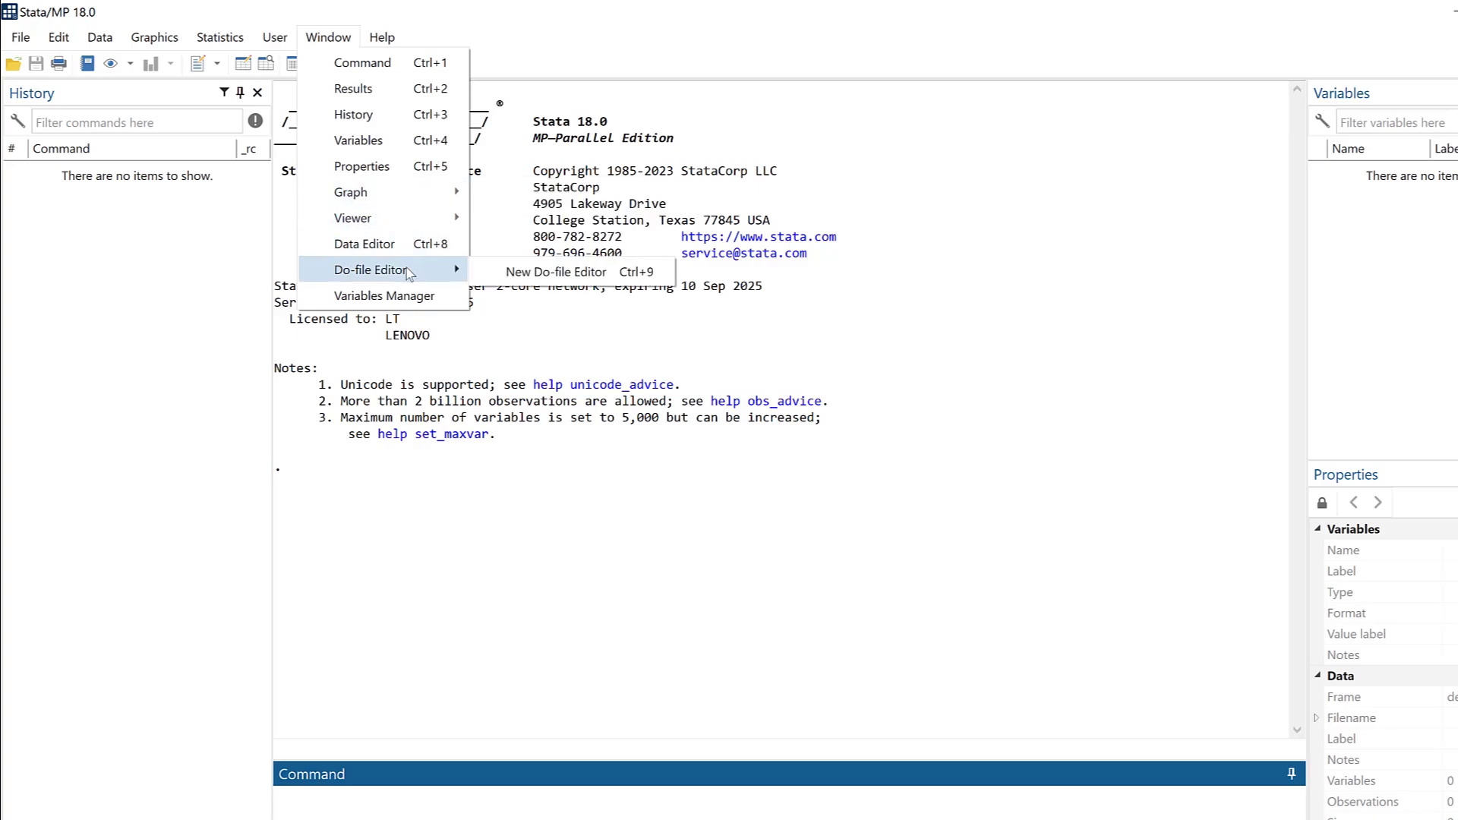
pyautogui.click(552, 272)
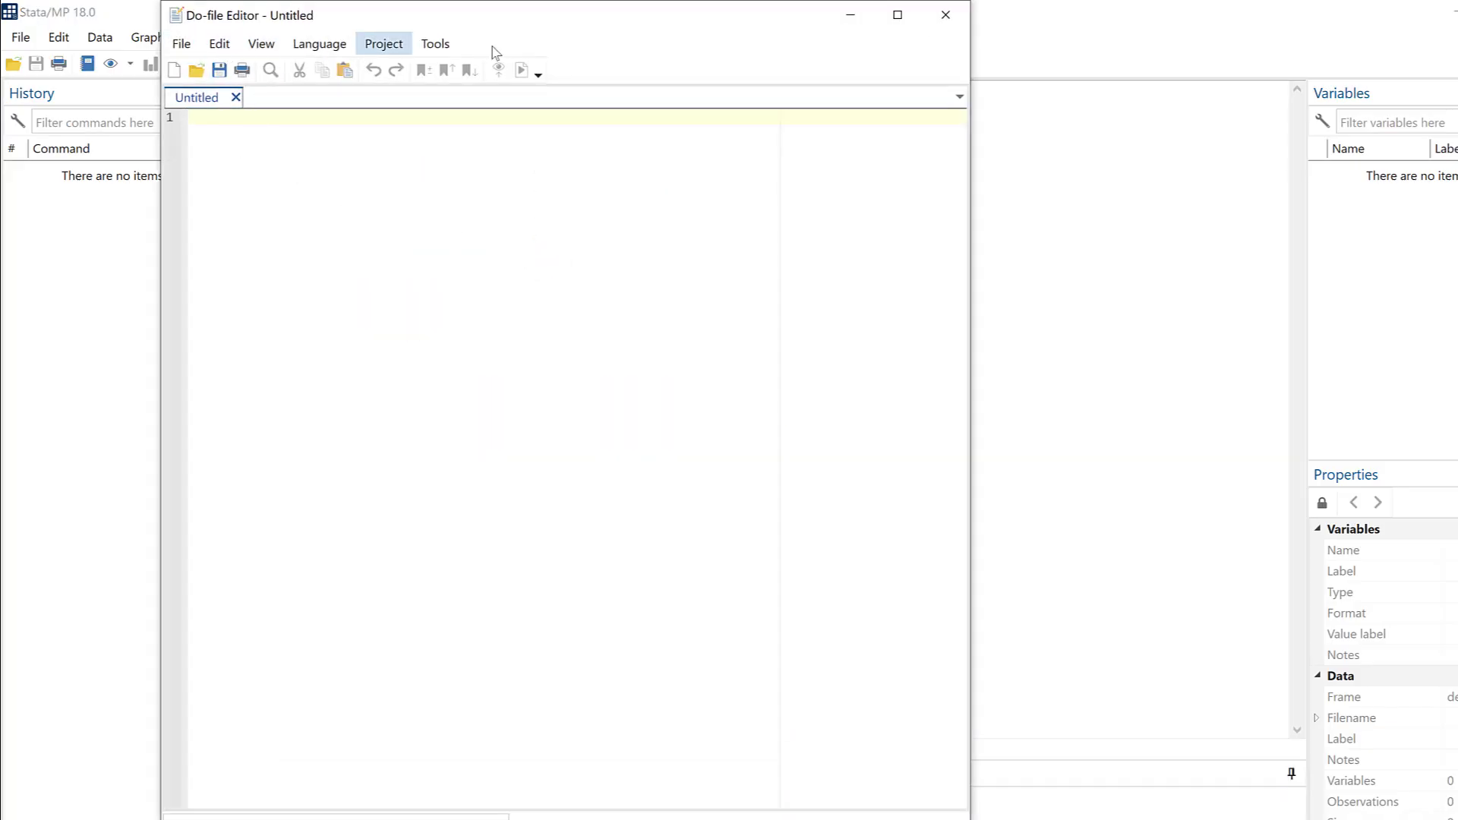
# Close the Do-file Editor and open an empty Data Editor in Edit mode with 0 variables.
pyautogui.moveTo(608, 20); pyautogui.dragTo(837, 132)
pyautogui.click(1175, 130)
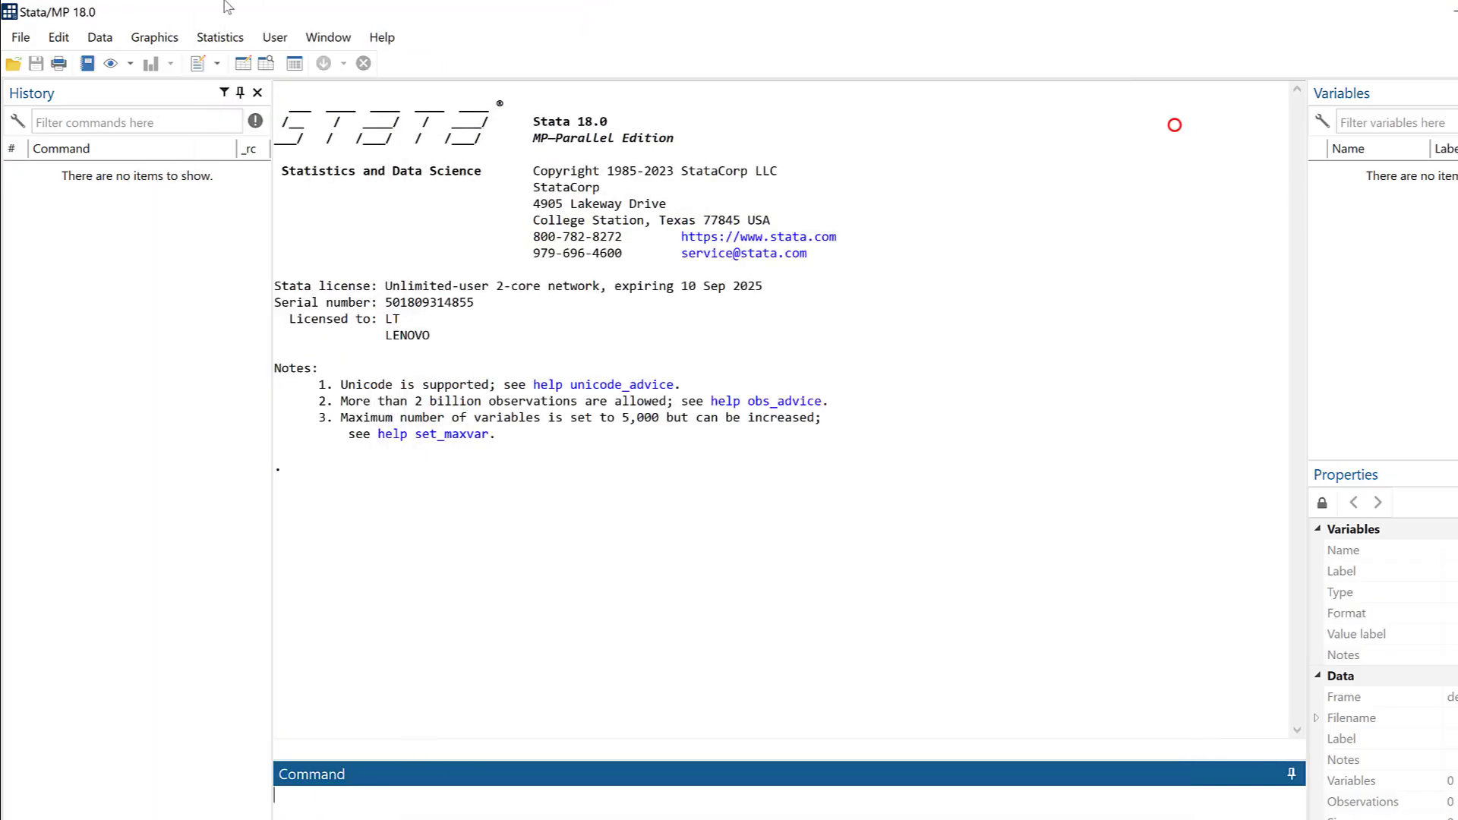
pyautogui.click(239, 65)
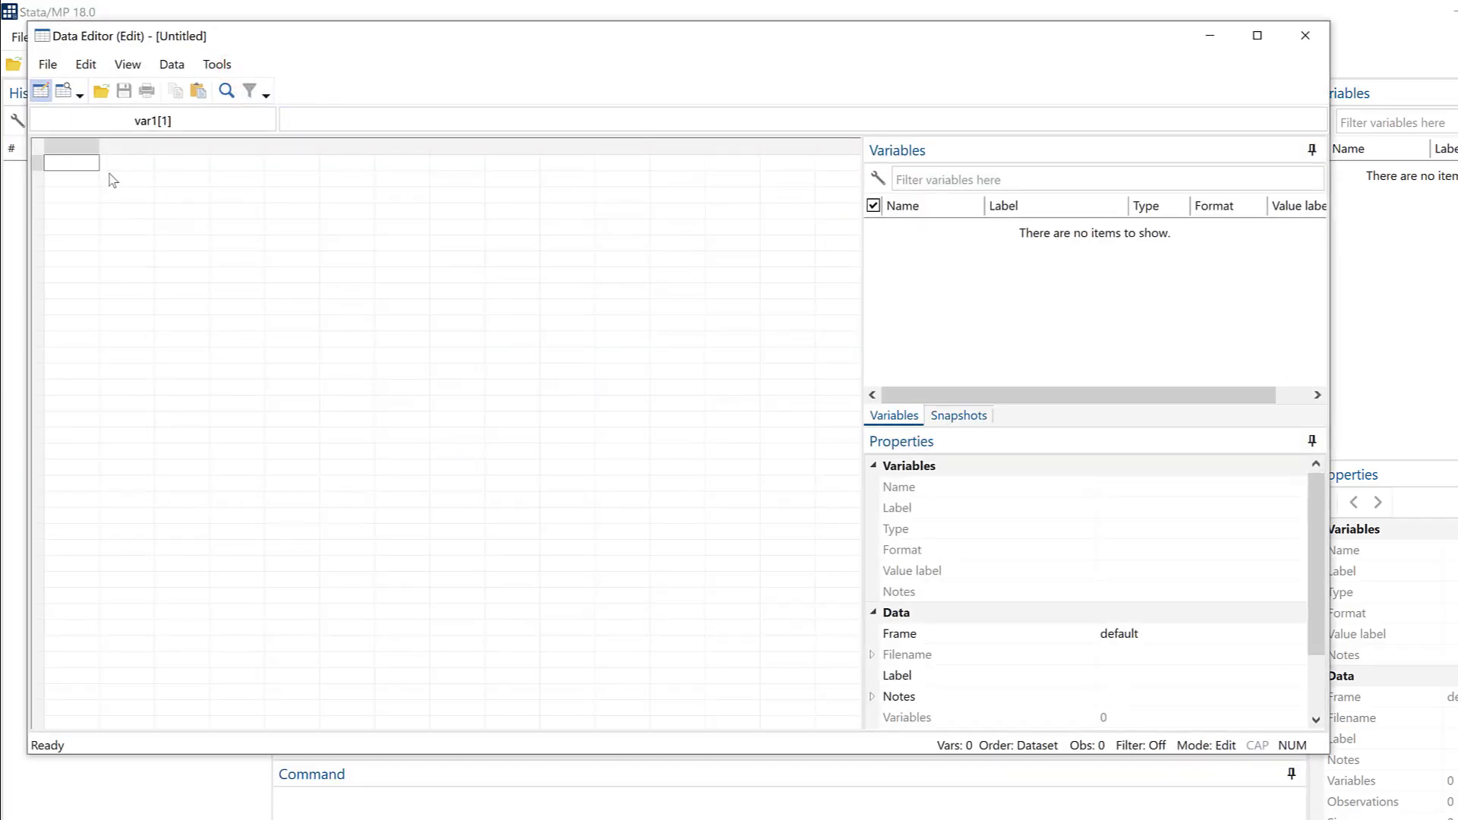